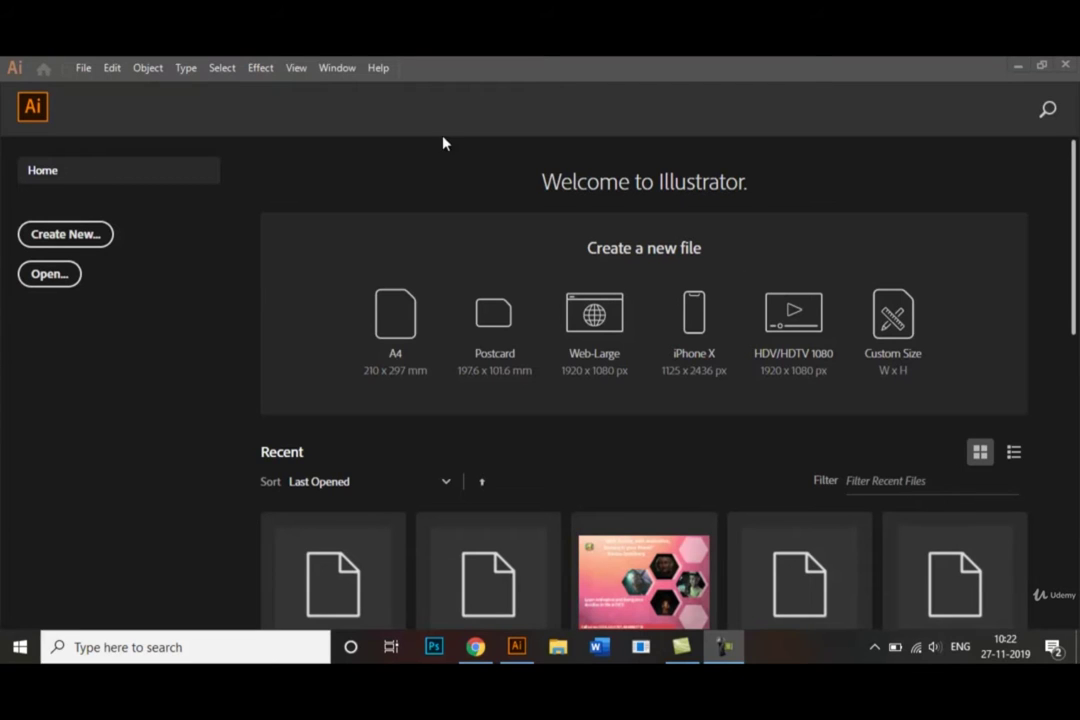
Step: Create a new portrait A4 document of 21 x 29.7 cm named "Join and Pencil Tool"
click(193, 148)
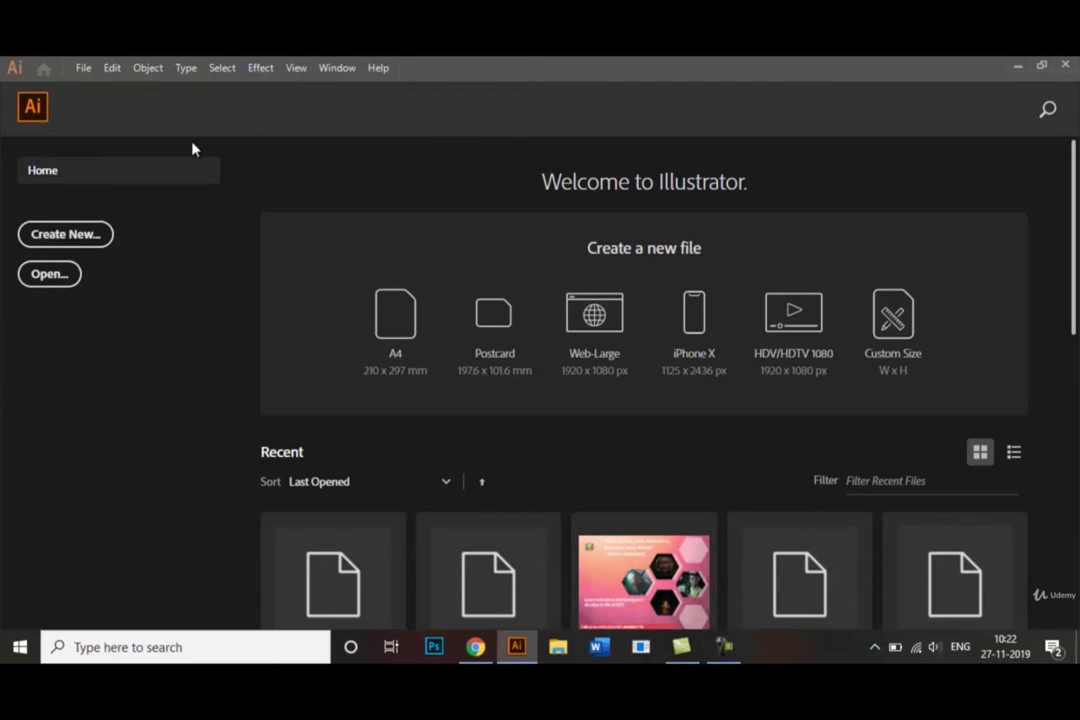
click(96, 236)
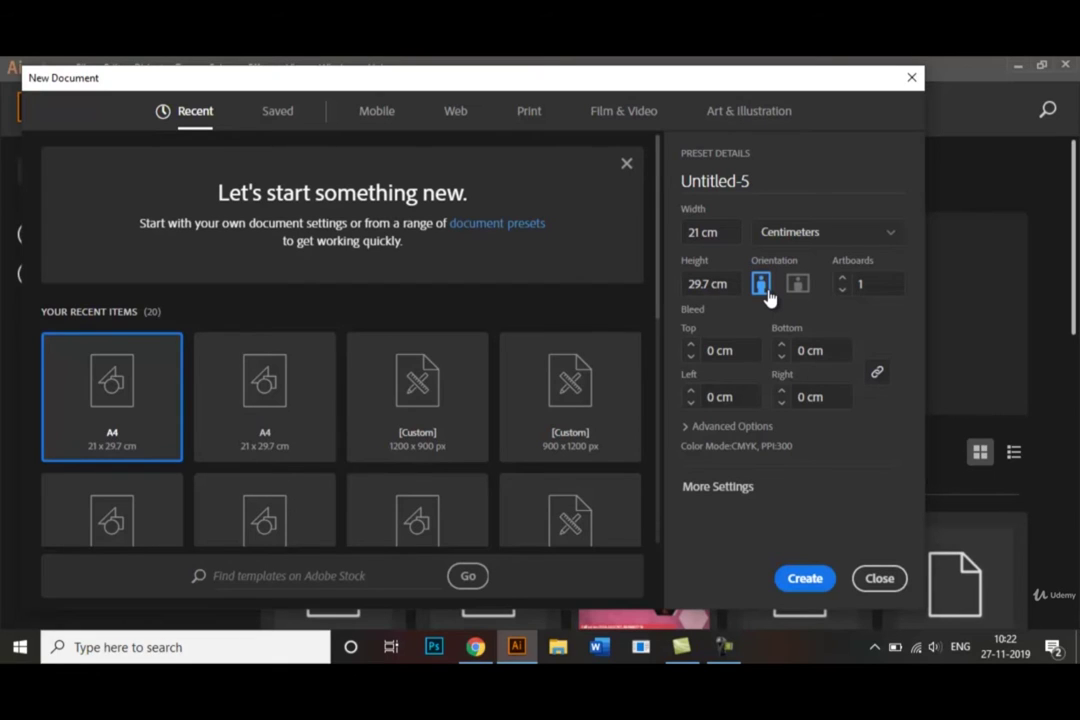
click(762, 176)
key(BackSpace)
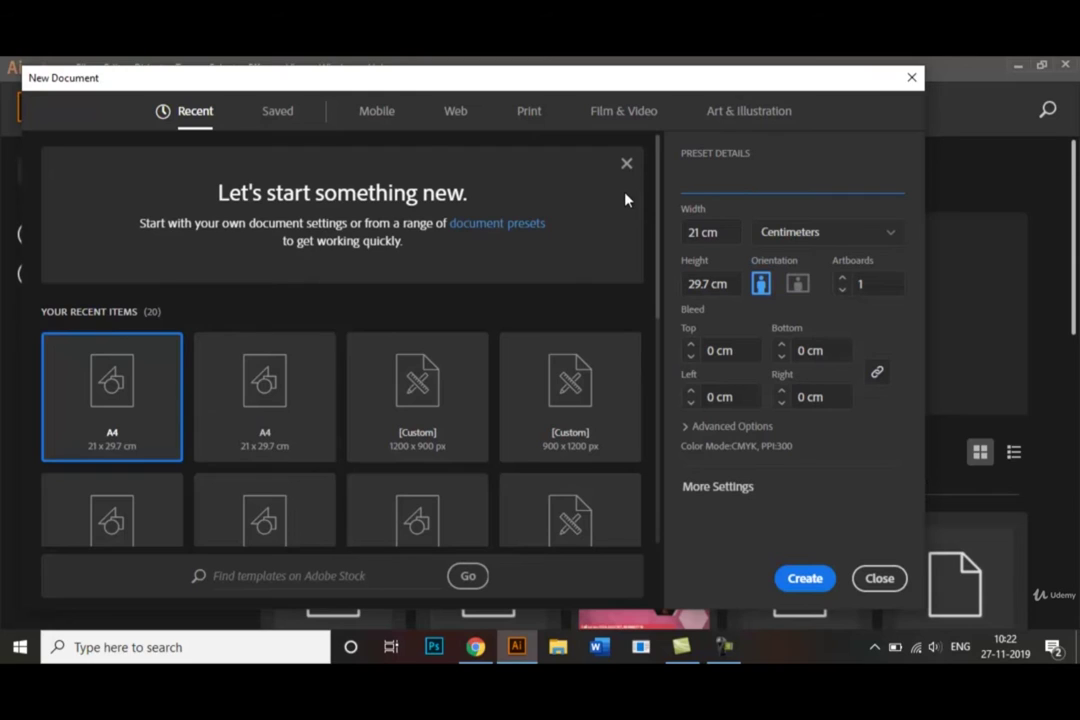
text(Join and Pencil )
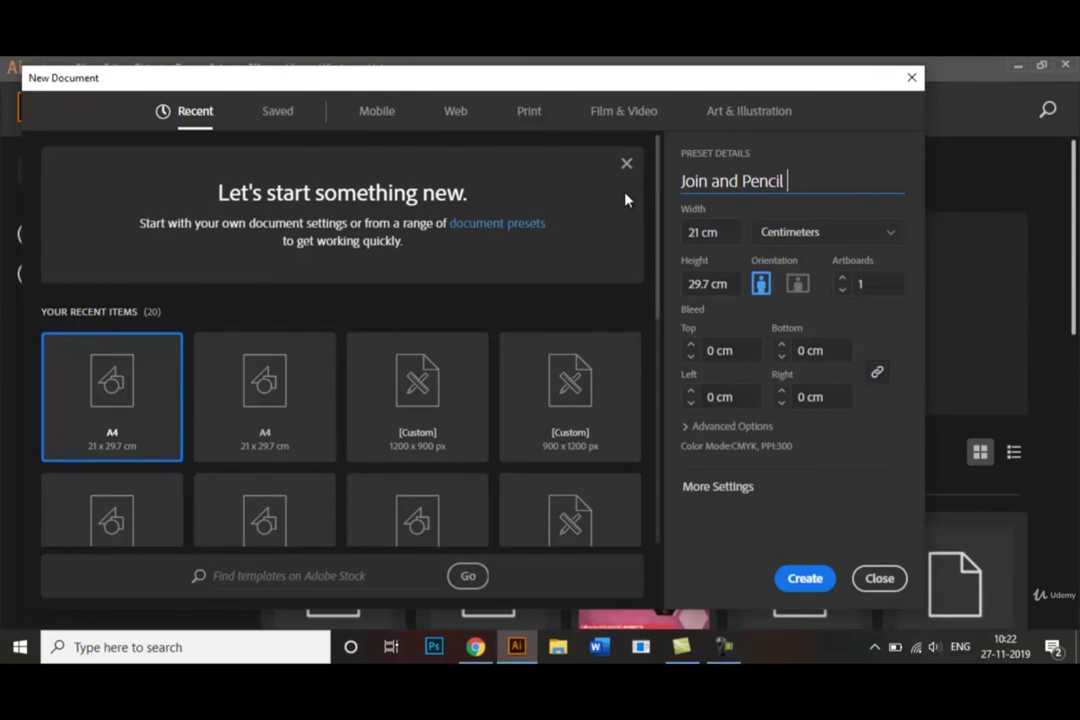
text(Tool)
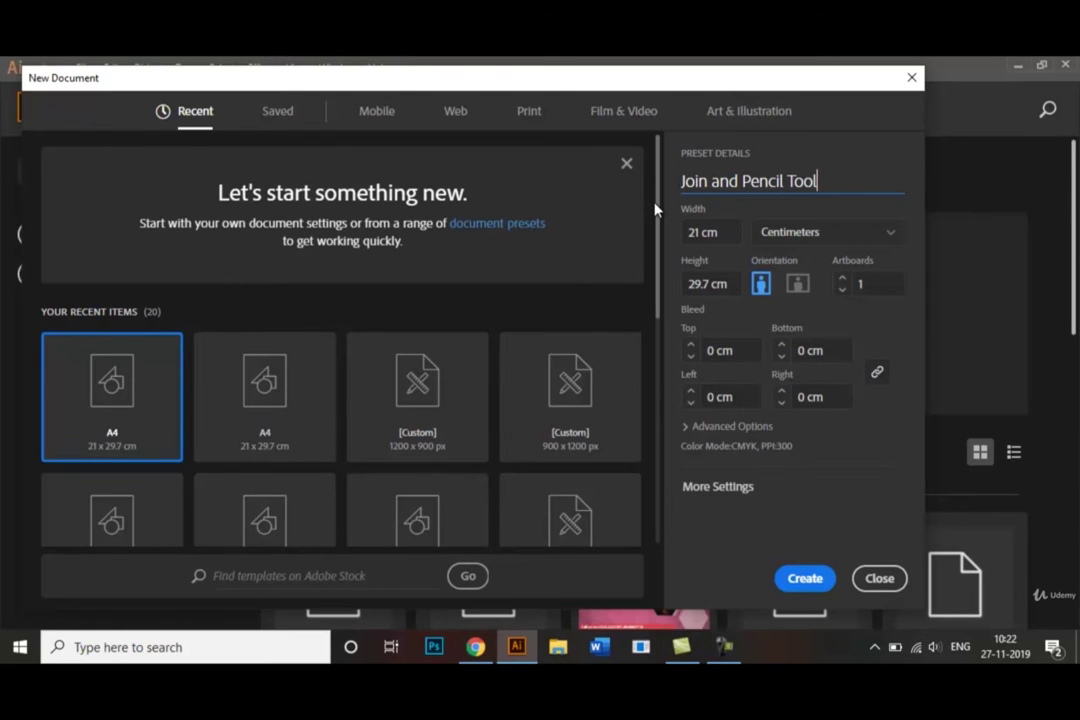
scroll(657, 223, down, 1)
scroll(657, 223, down, 5)
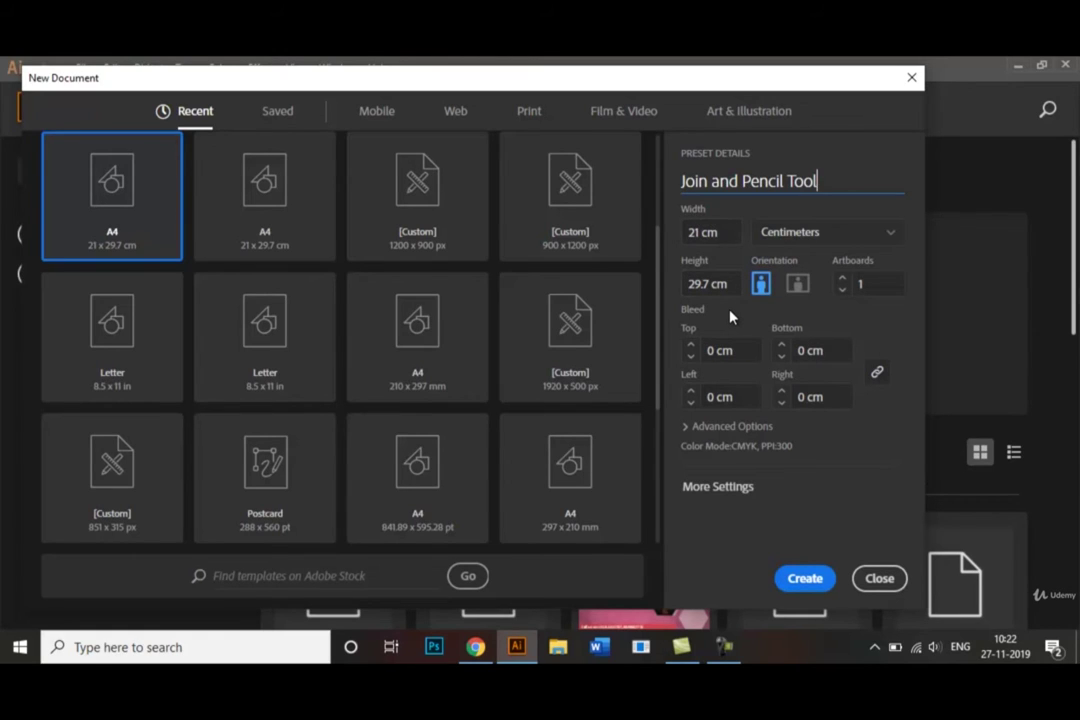
click(803, 577)
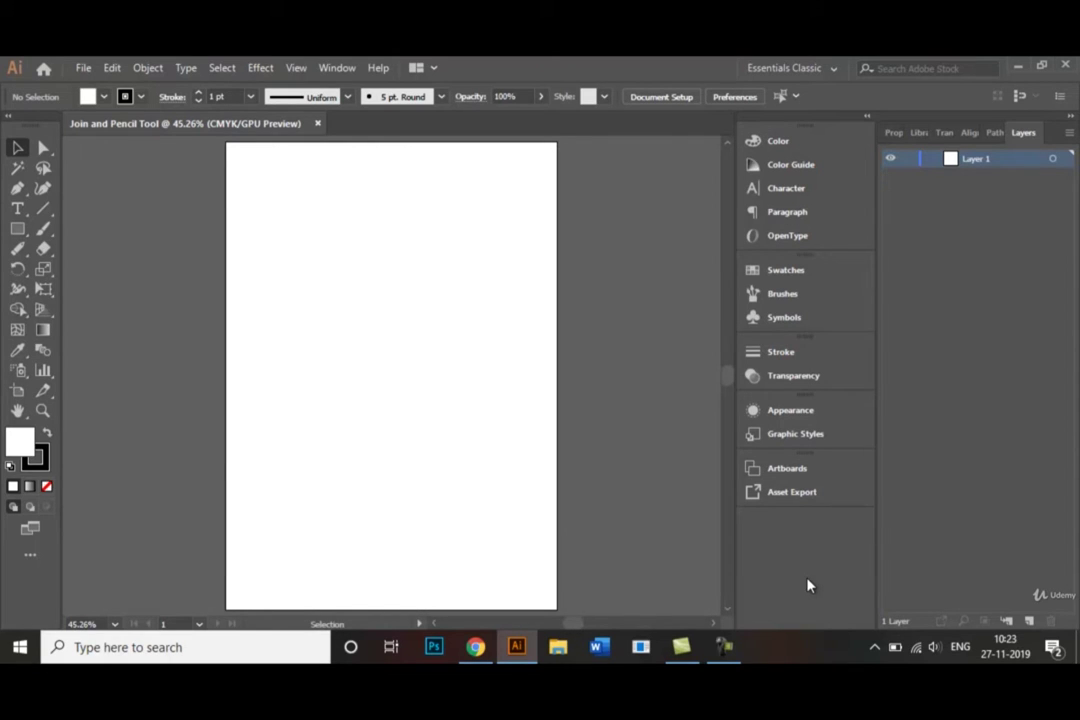
click(816, 68)
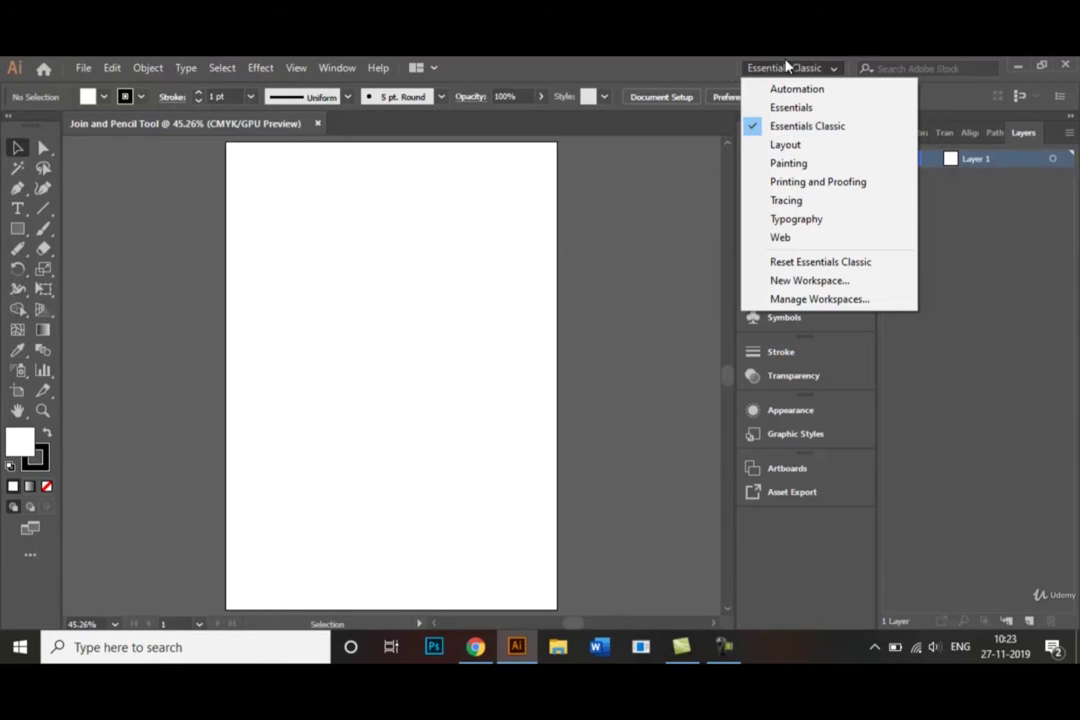
click(668, 145)
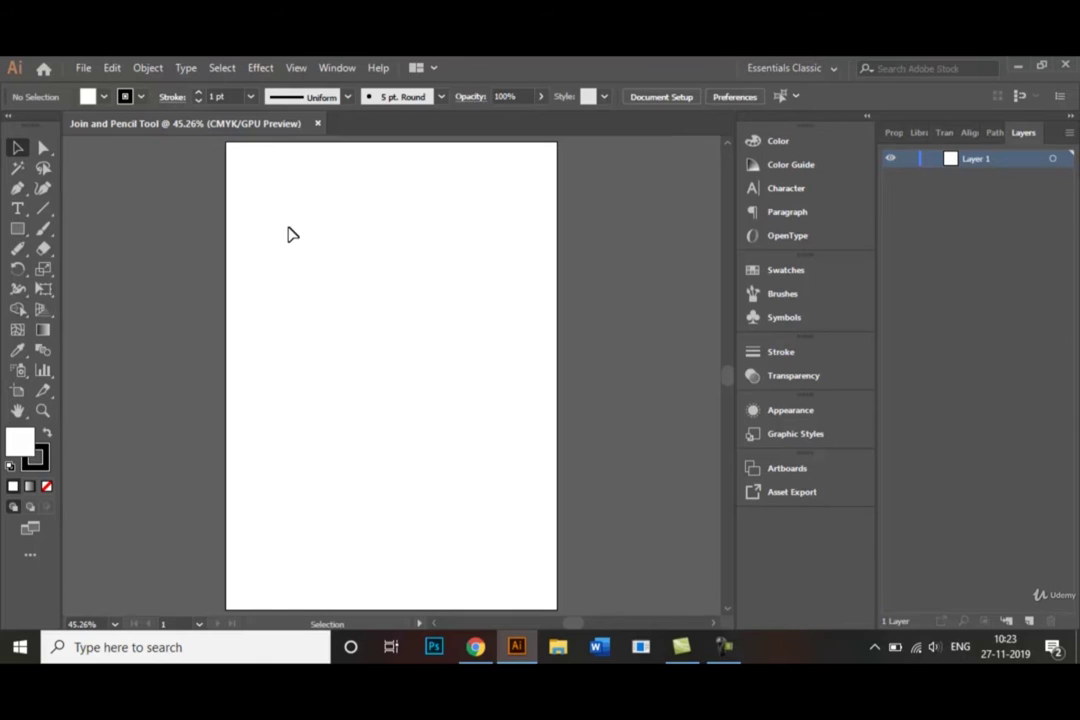
click(18, 270)
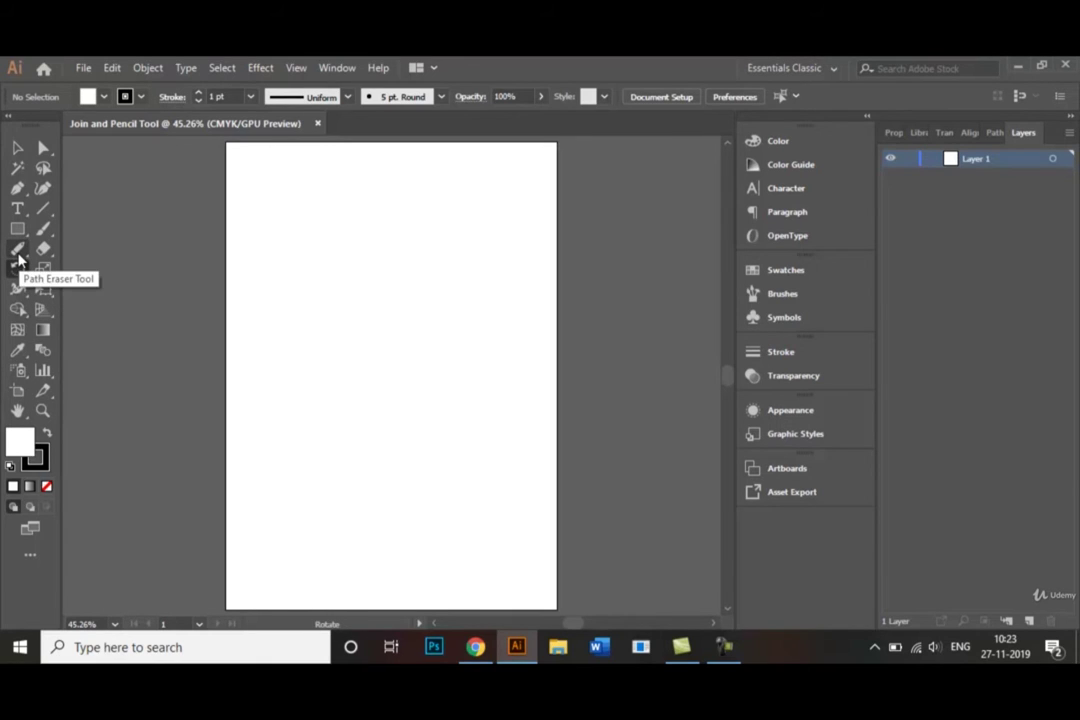
click(18, 255)
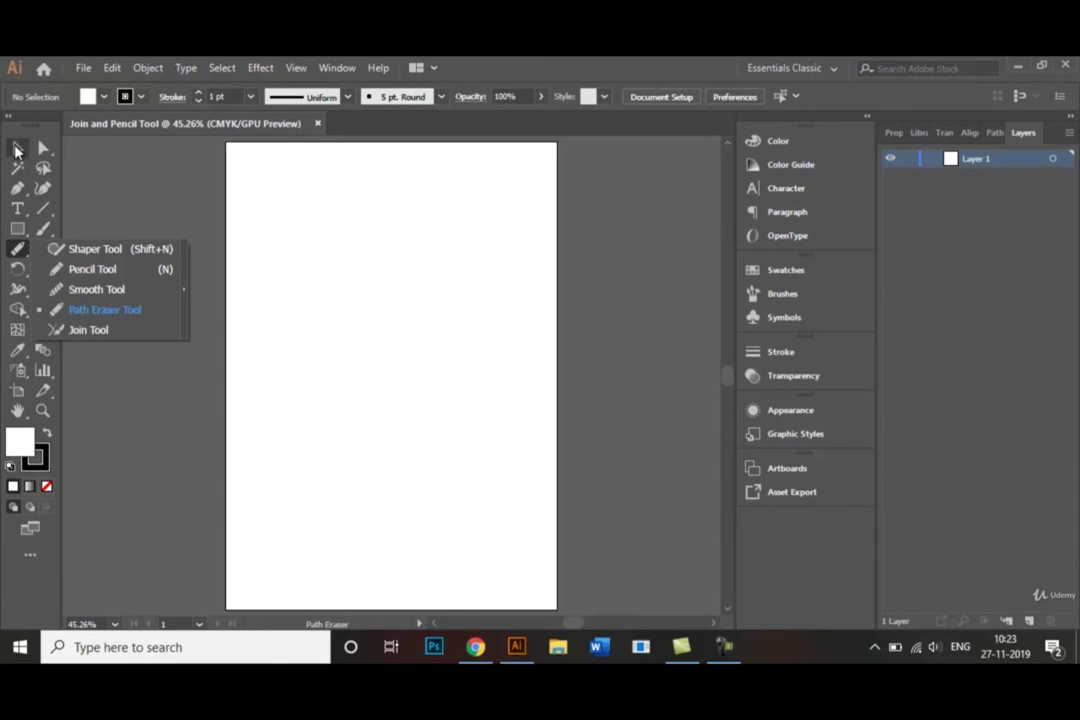
click(16, 149)
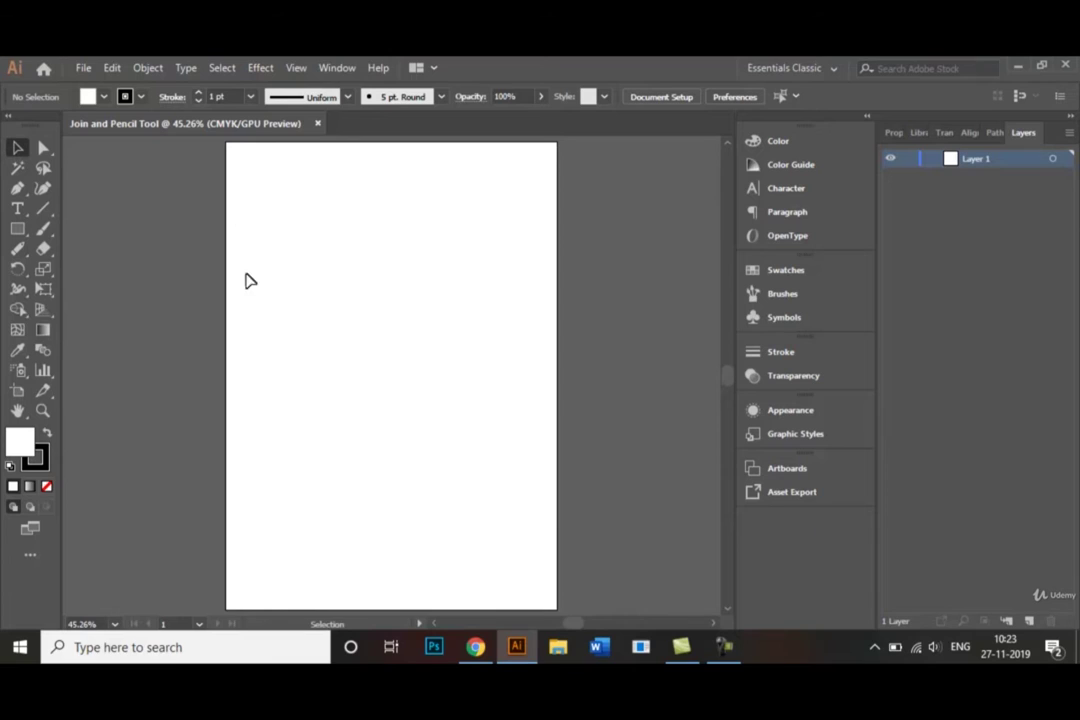
Step: Draw a vertical line with the Line Segment tool and a separate horizontal line of similar length just below its lower end
click(43, 210)
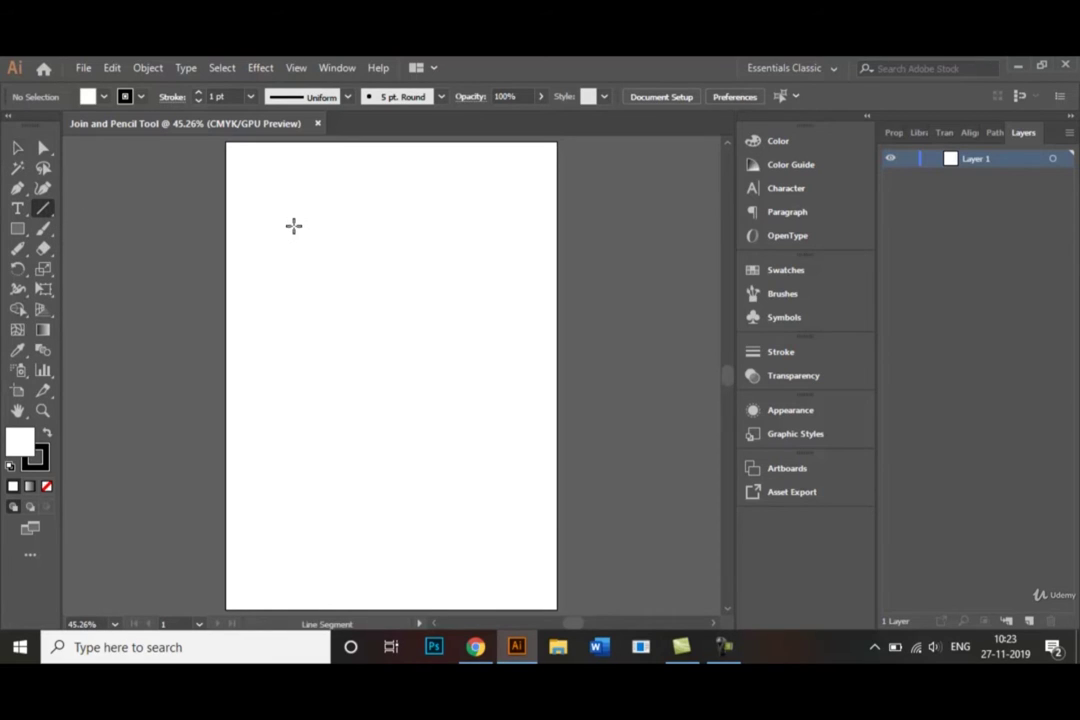
mouse_move(293, 226)
mouse_down()
mouse_move(294, 378)
mouse_move(442, 389)
mouse_up()
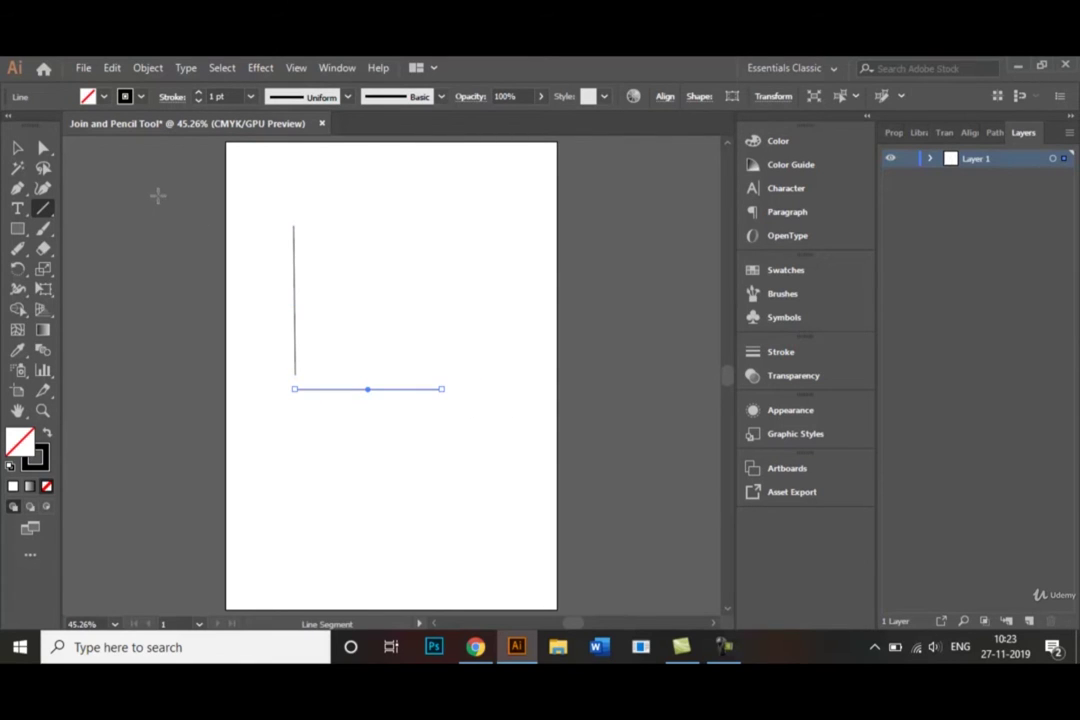
click(20, 147)
click(283, 486)
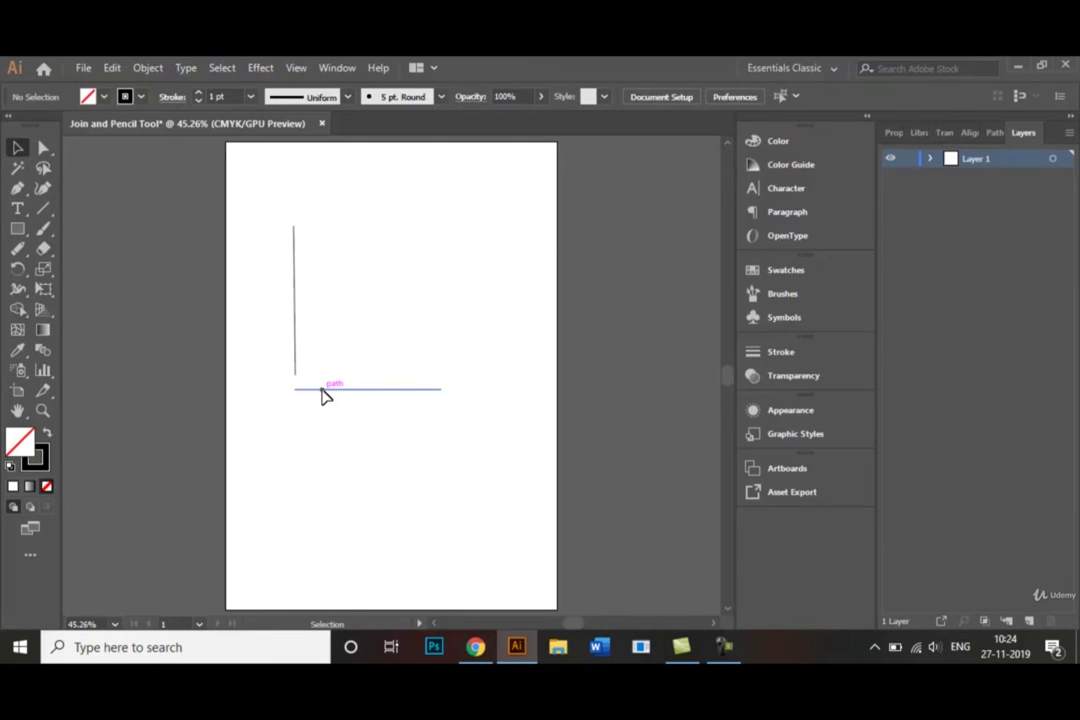
Step: Move the horizontal line up about 0.89 cm so its start meets the lower end of the vertical line
drag(321, 390, 324, 377)
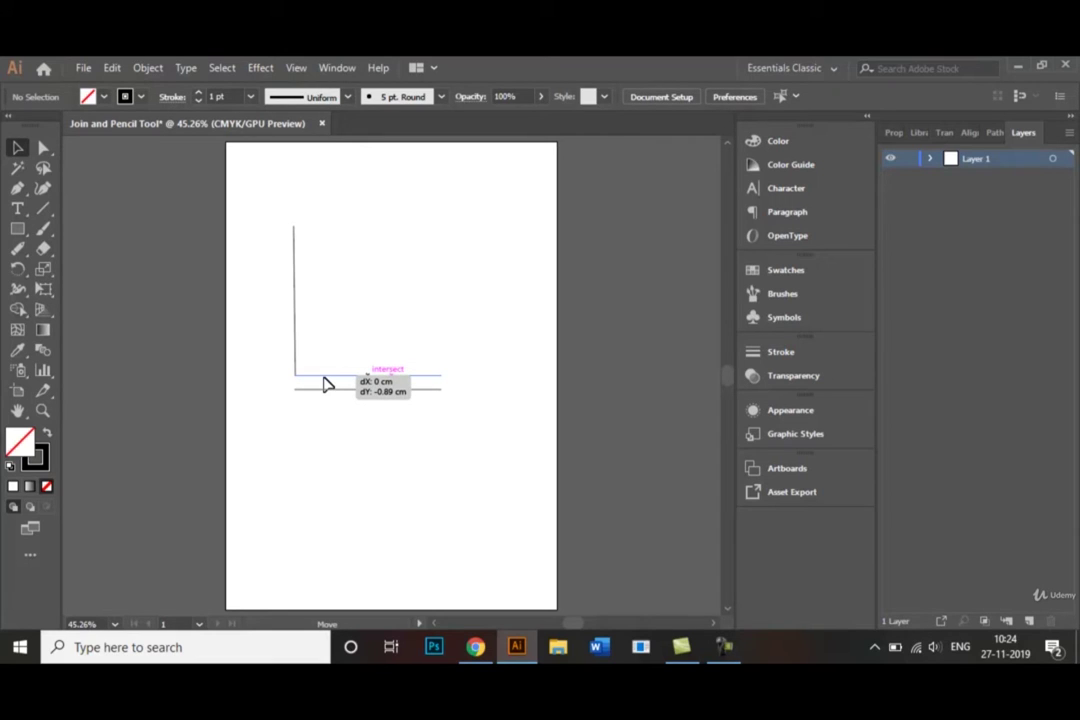
drag(324, 384, 325, 383)
click(325, 398)
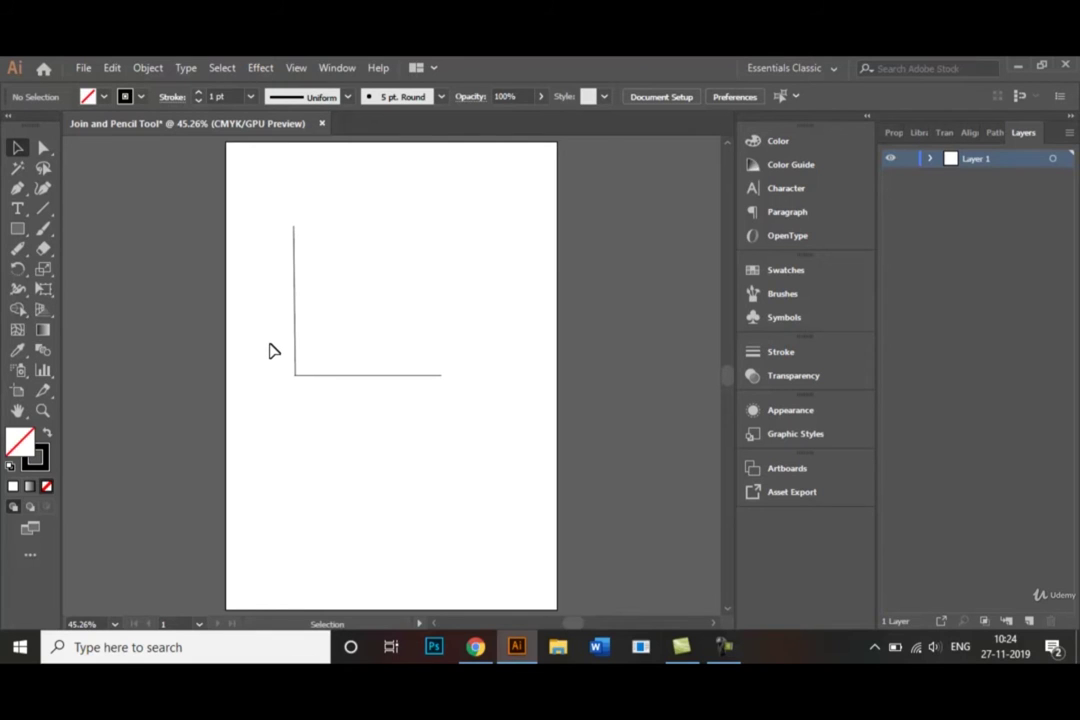
Step: Inspect the corner where the vertical and horizontal lines meet at 150% zoom
drag(267, 345, 343, 399)
key(ctrl+1)
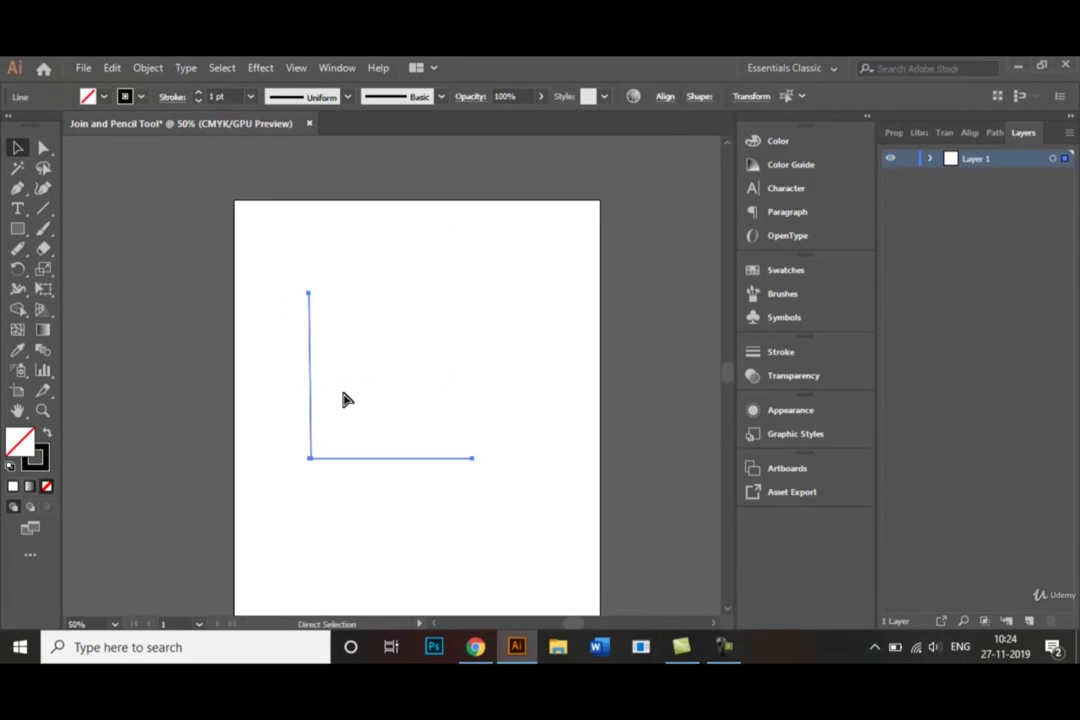
click(370, 450)
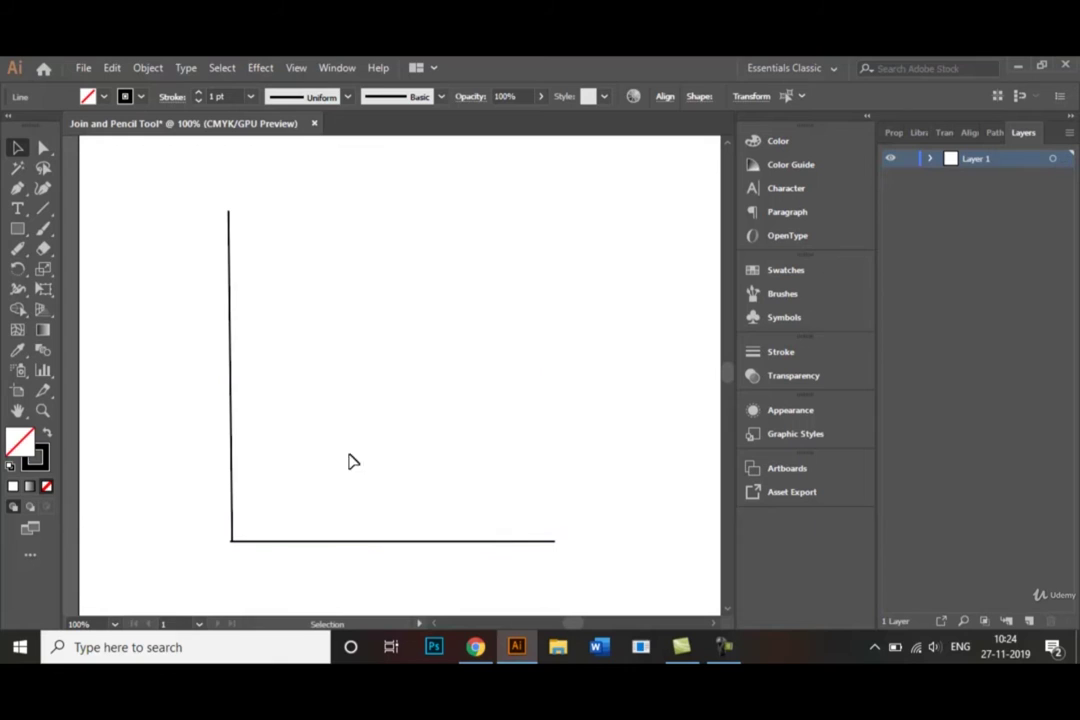
click(268, 542)
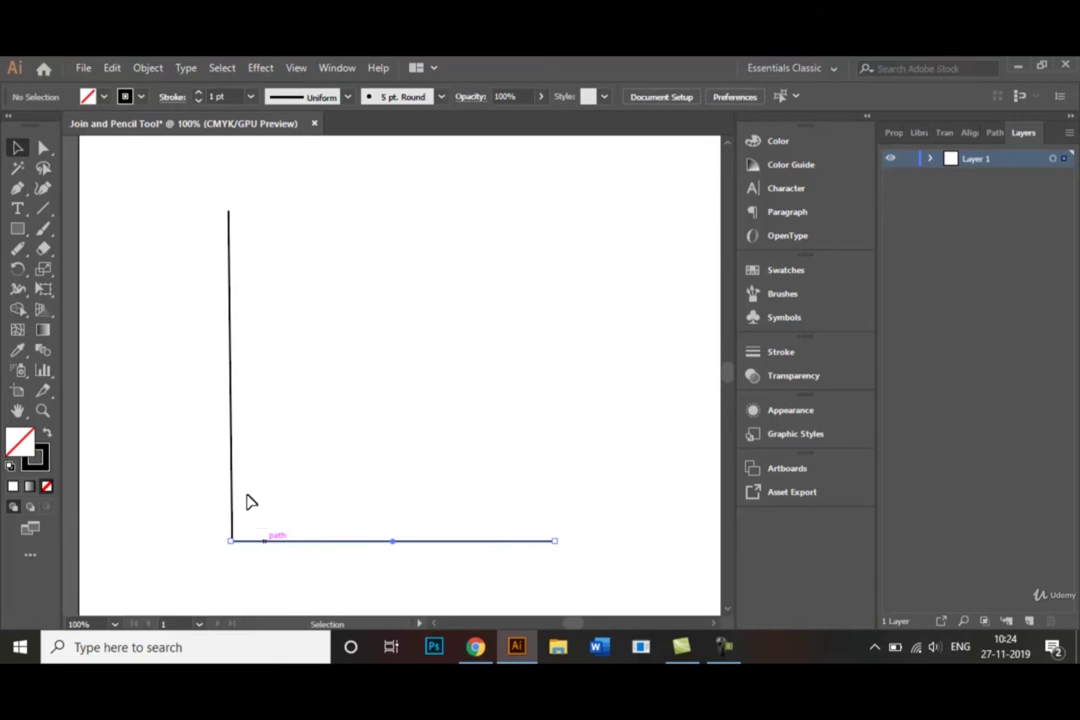
drag(203, 453, 282, 574)
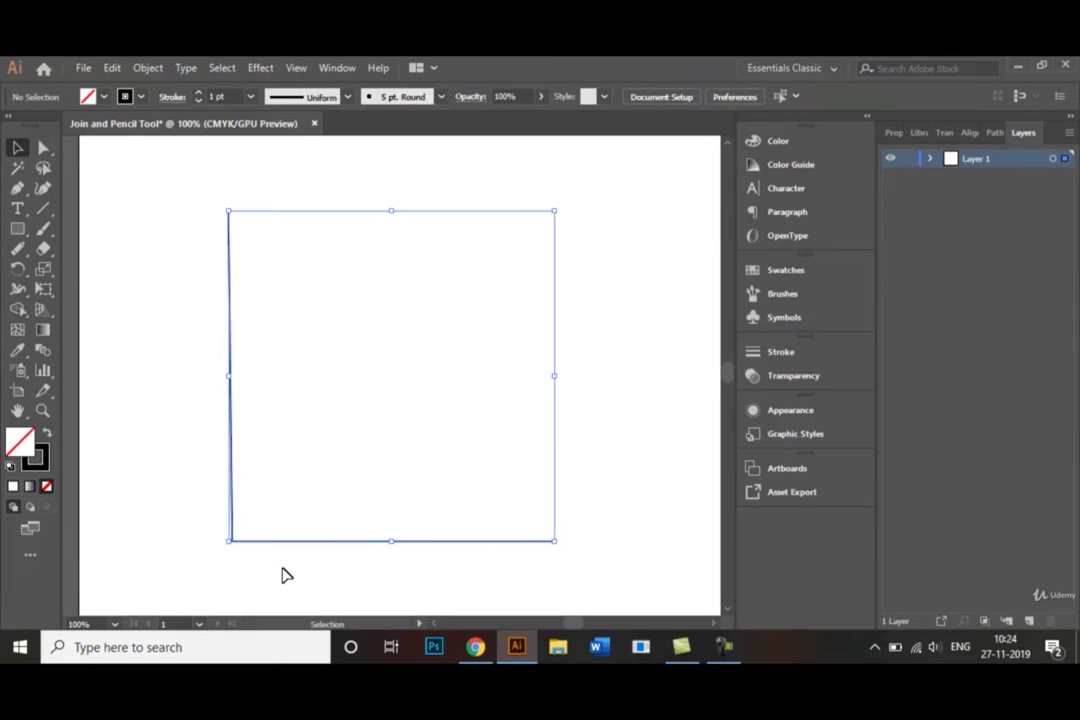
key(a)
key(ctrl+plus)
key(v)
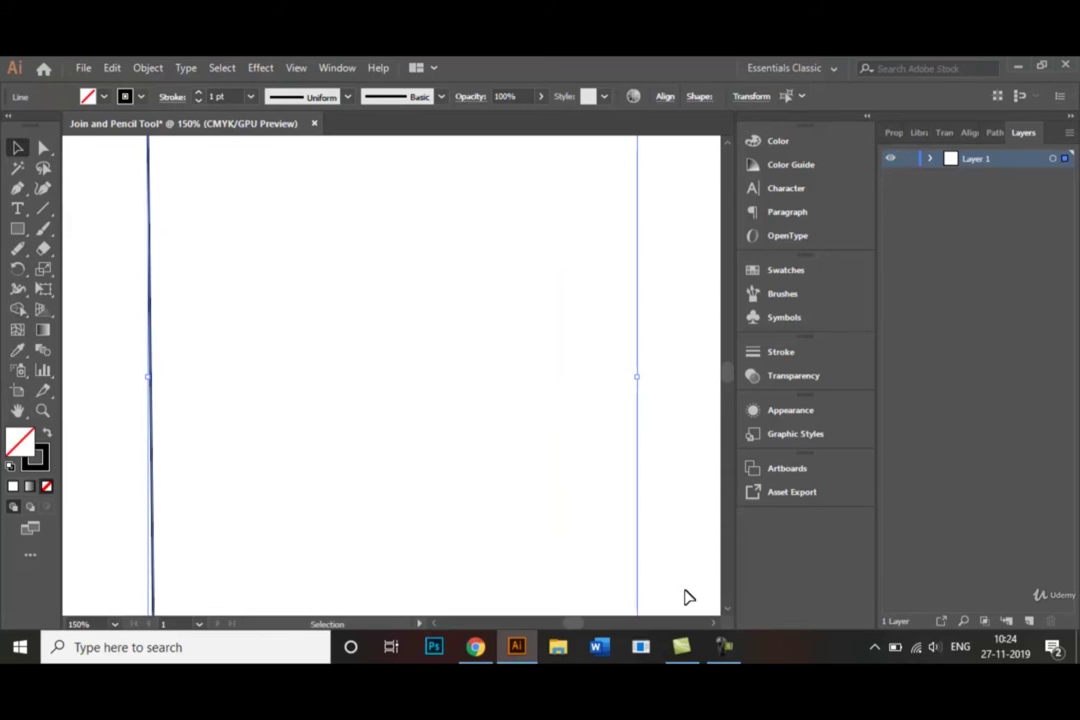
click(723, 607)
scroll(727, 613, down, 3)
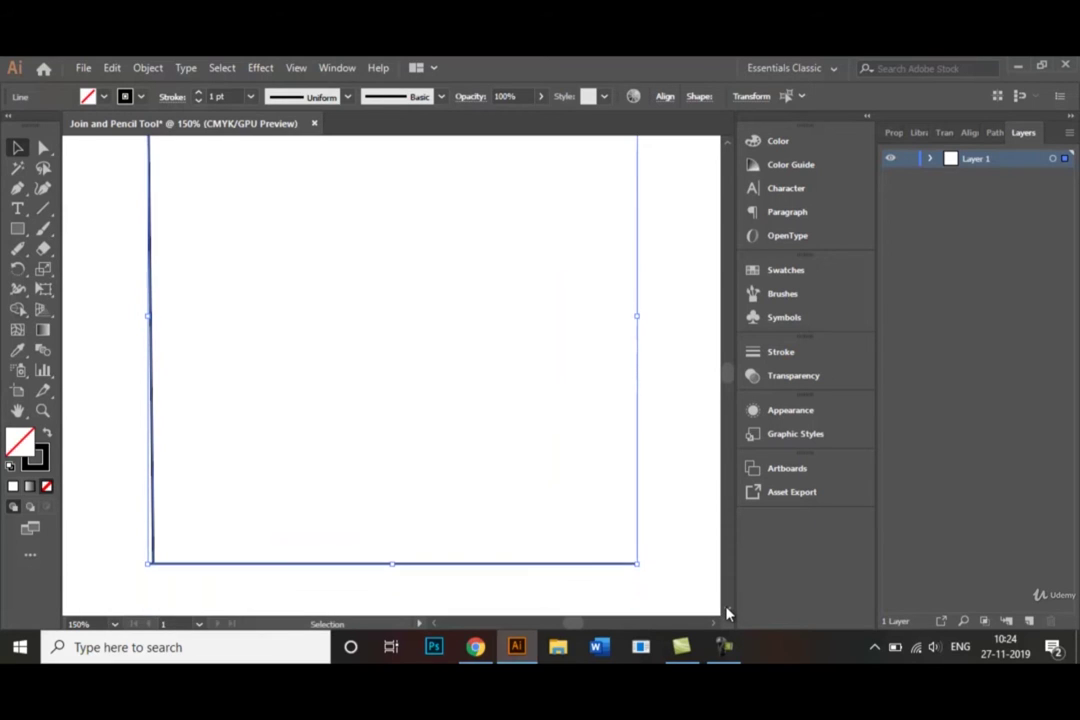
click(305, 551)
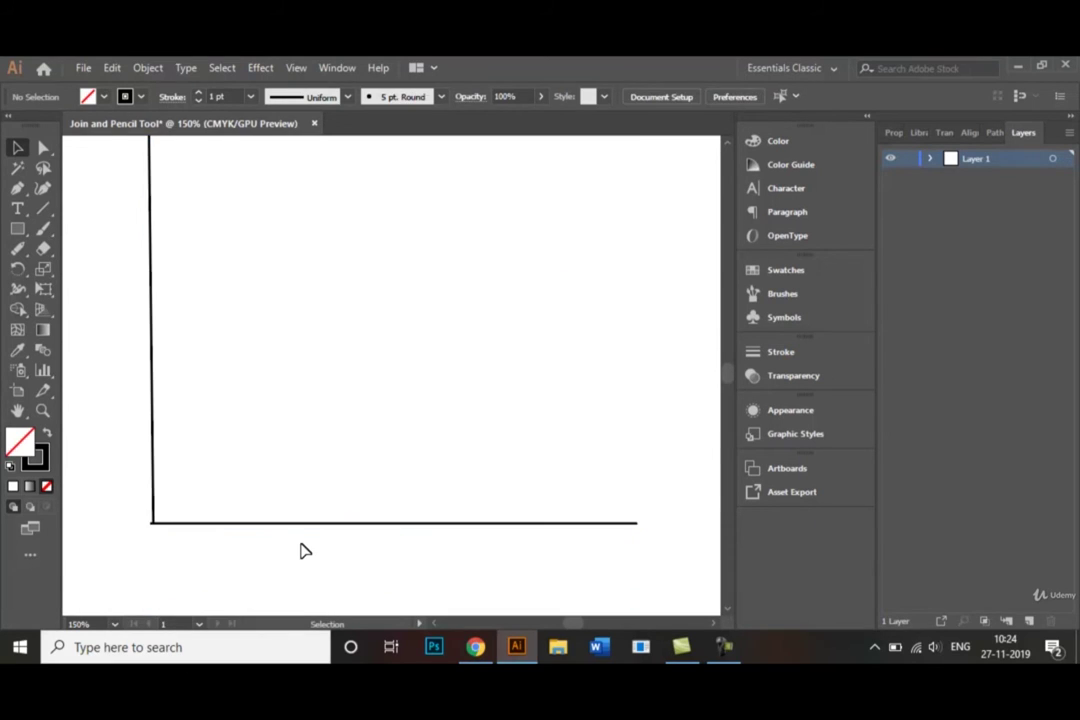
Step: Check whether the horizontal line is still a separate path from the vertical line
click(238, 523)
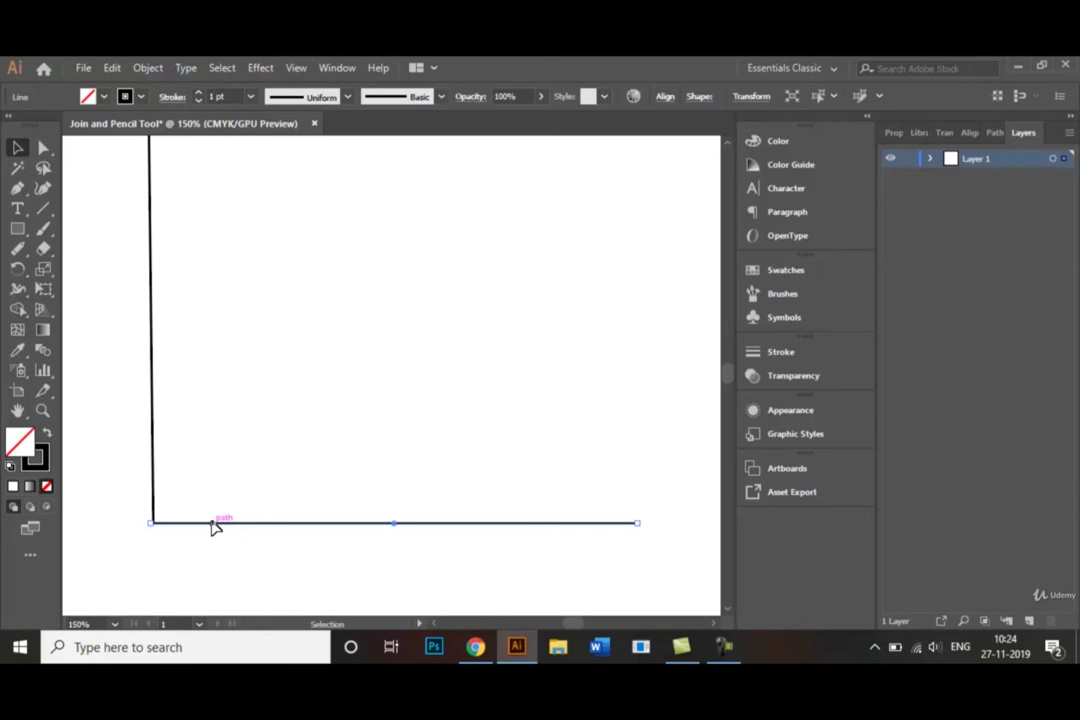
drag(212, 521, 190, 525)
click(232, 510)
click(210, 521)
click(234, 491)
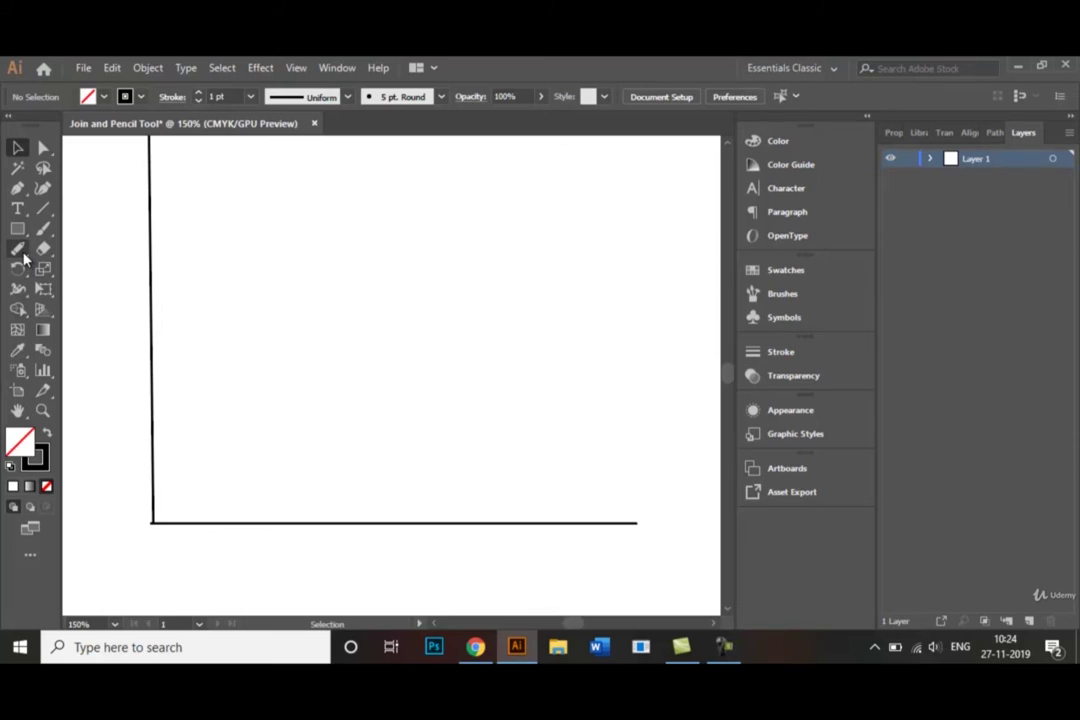
Step: Select both lines and merge them at their shared corner with the Join tool
drag(177, 537, 133, 445)
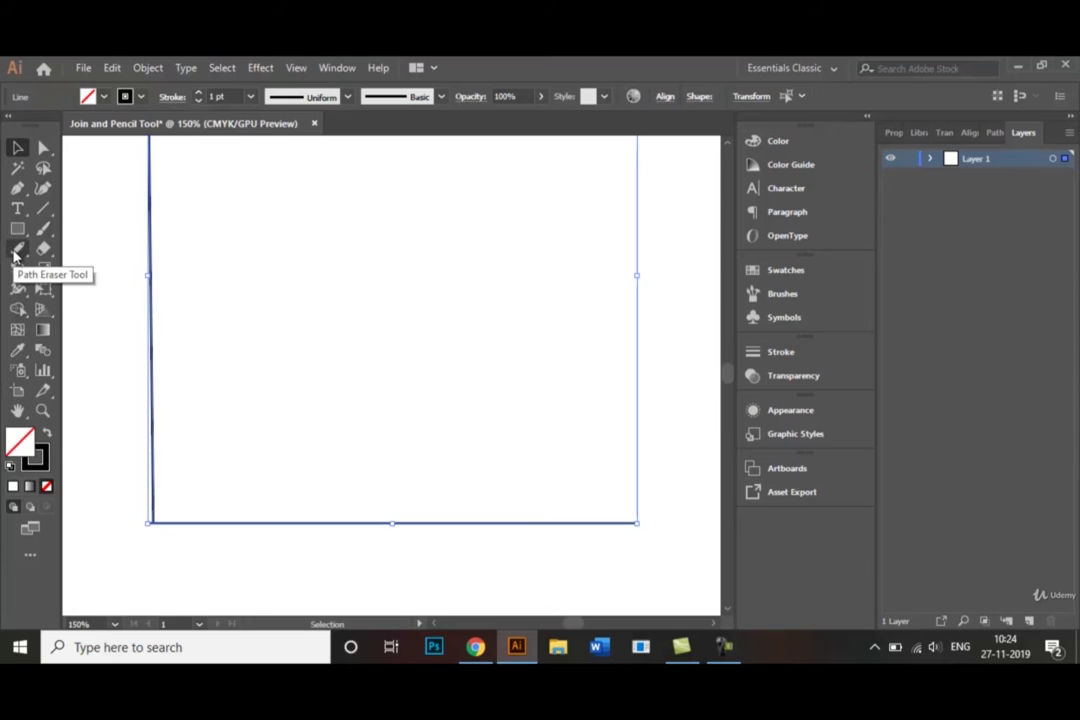
click(16, 250)
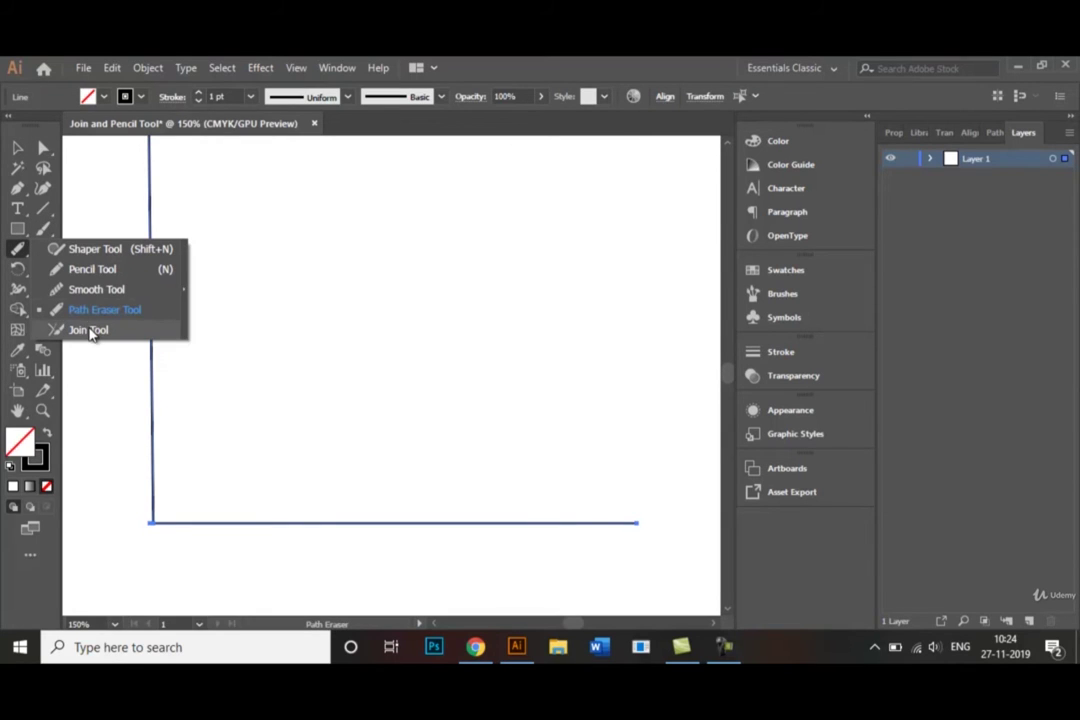
click(88, 330)
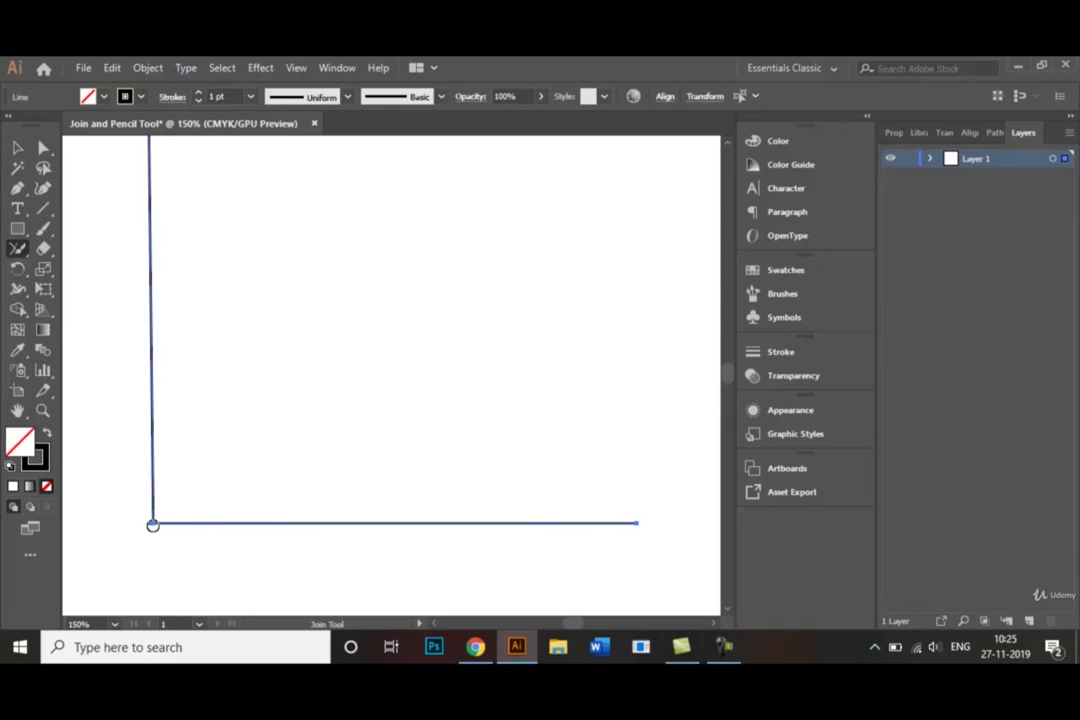
drag(152, 525, 166, 508)
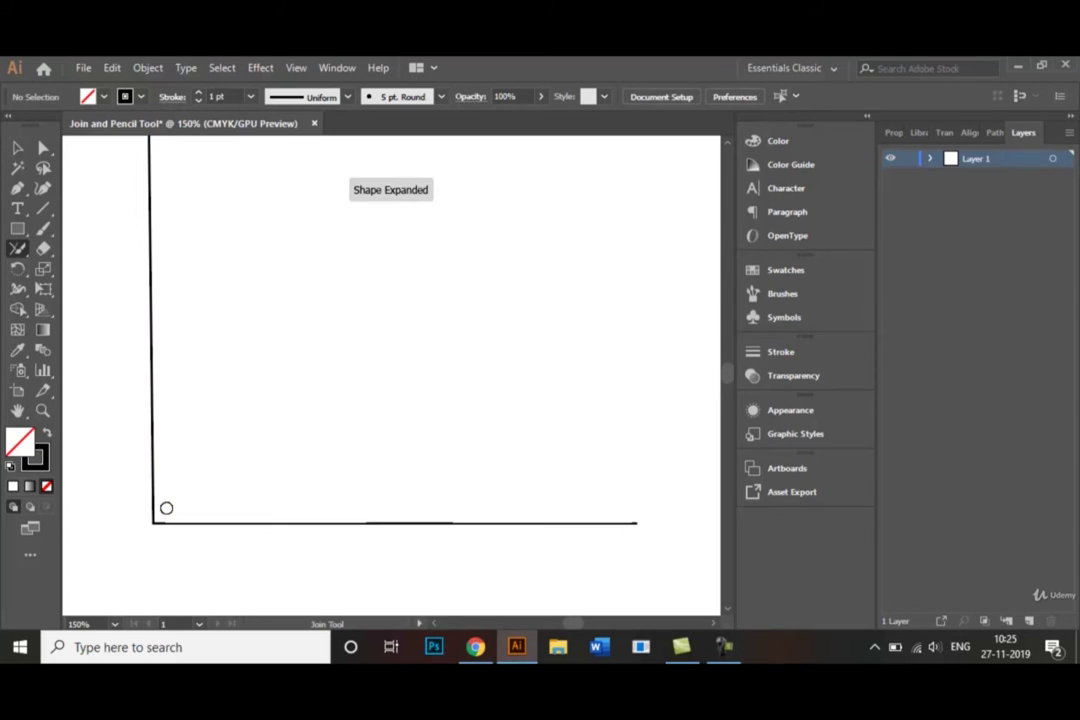
Step: Move the joined L-shaped path slightly up and to the right as one object, and deselect it
click(17, 147)
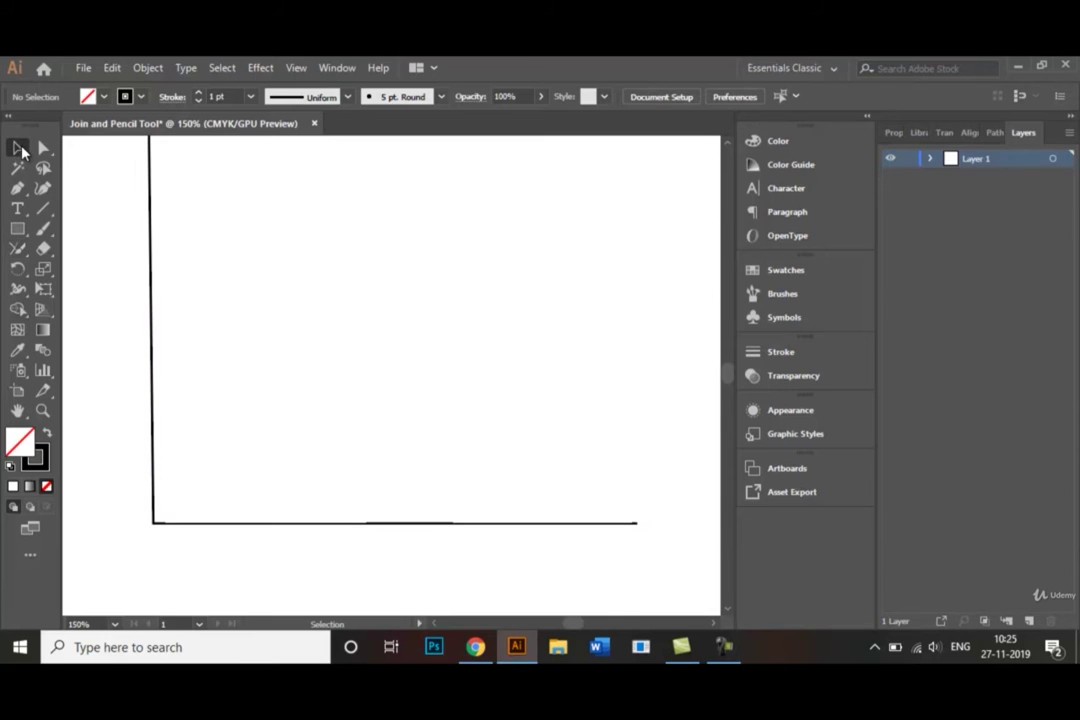
mouse_move(244, 524)
mouse_down()
mouse_move(255, 499)
mouse_move(251, 522)
mouse_up()
click(243, 559)
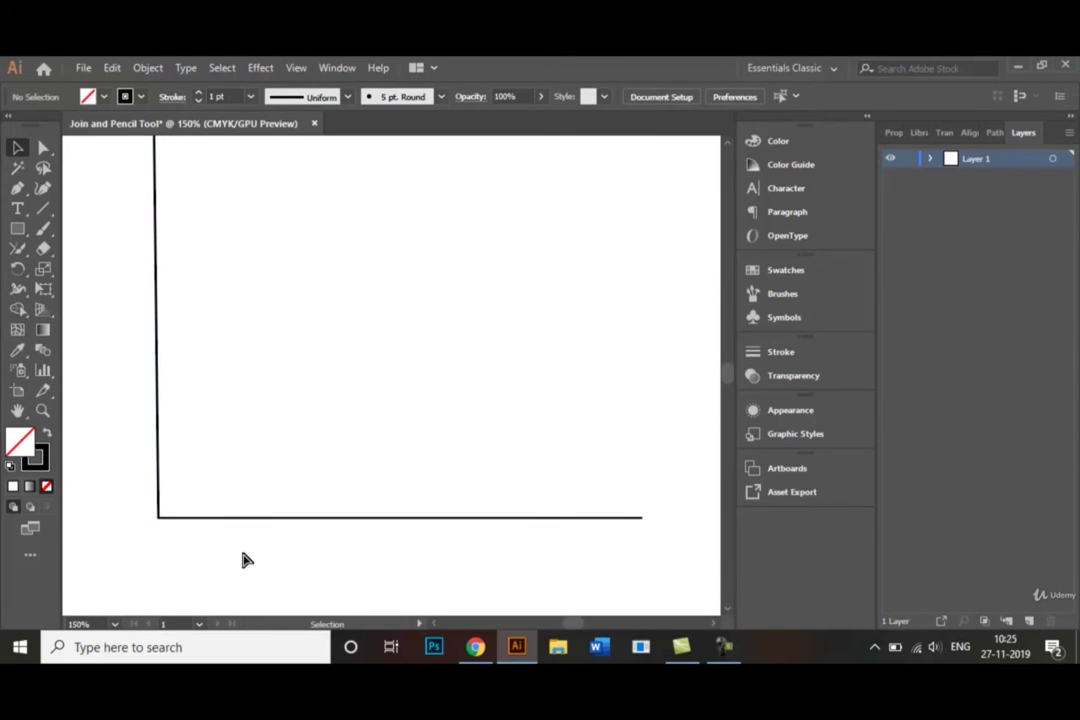
Step: Draw a diagonal line from the top end of the L-shaped path to its right end, forming a triangle
key(ctrl+0)
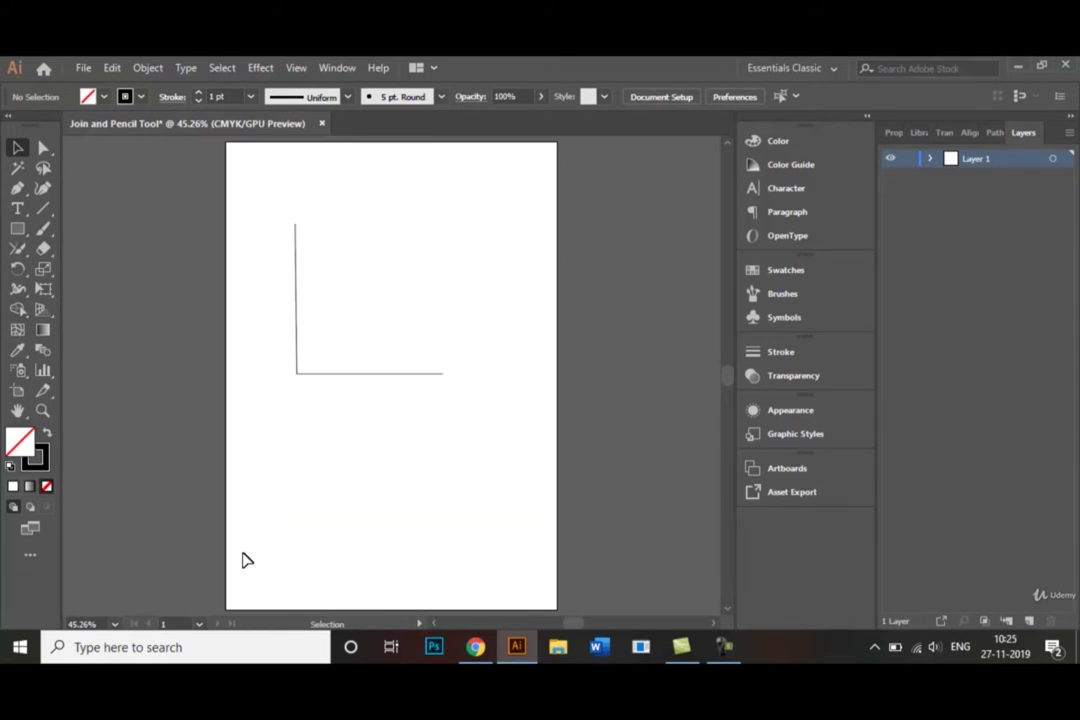
click(44, 209)
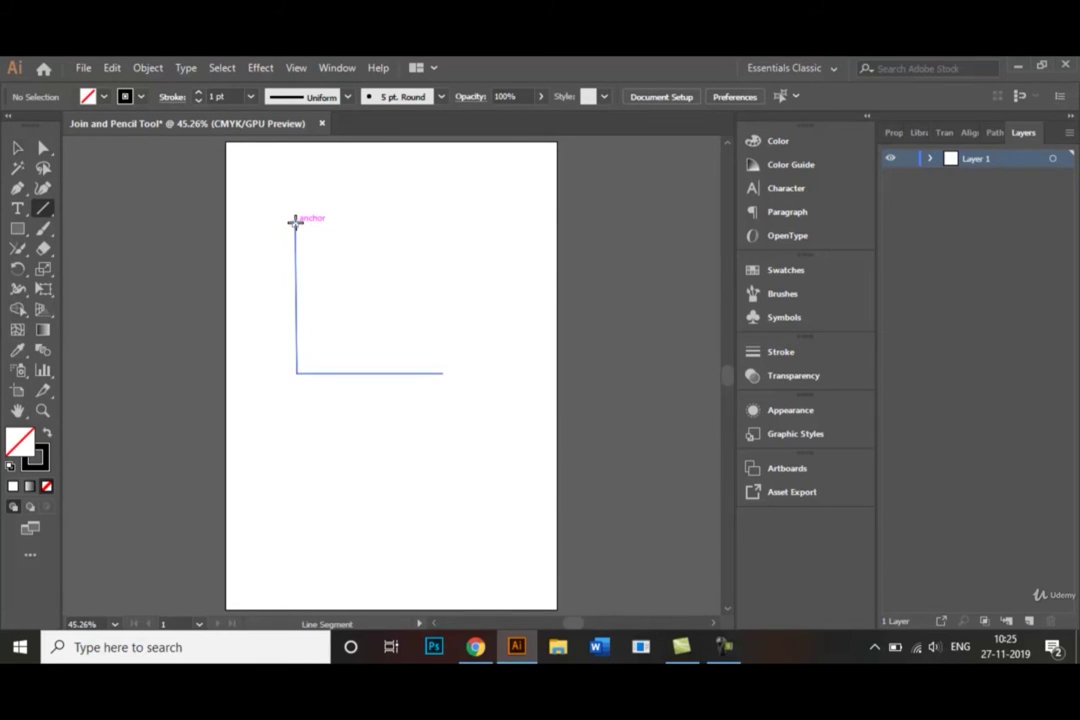
drag(295, 221, 443, 374)
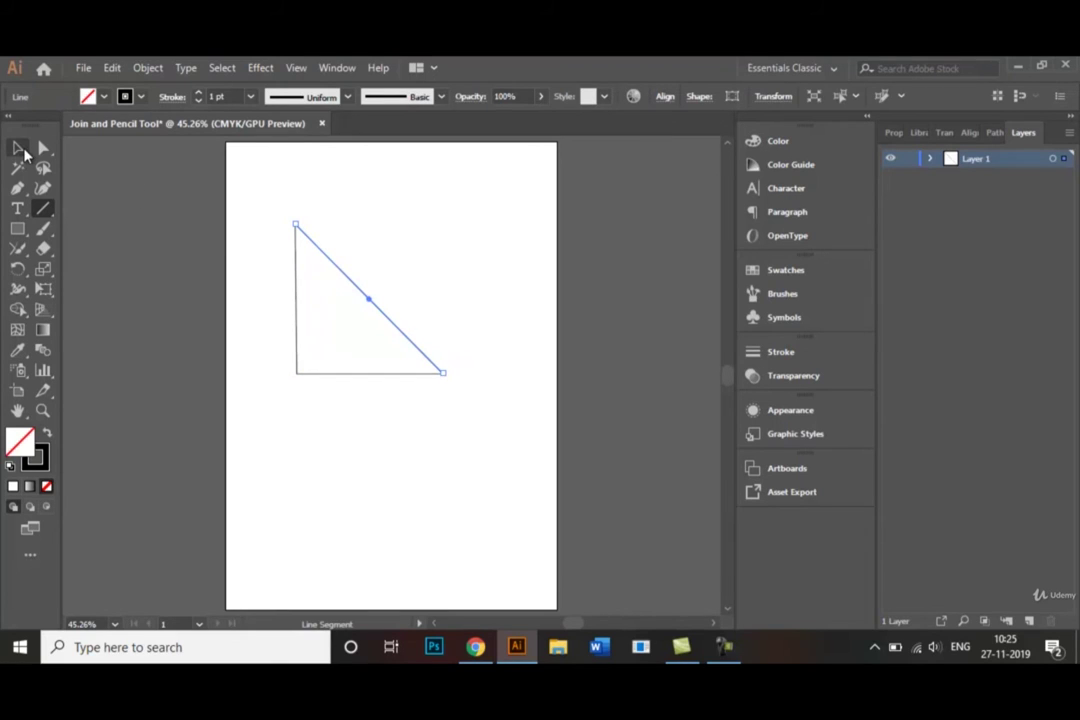
Step: Select the L-shaped path and the diagonal line and merge them at the triangle's top corner with the Join tool
click(18, 149)
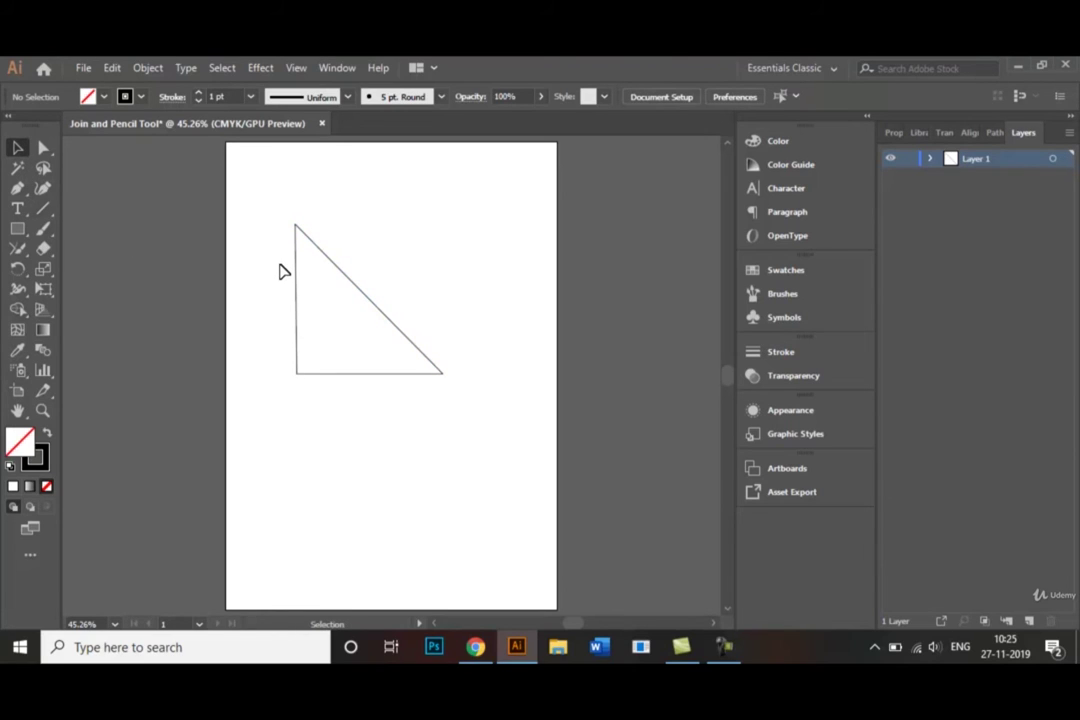
drag(283, 270, 421, 347)
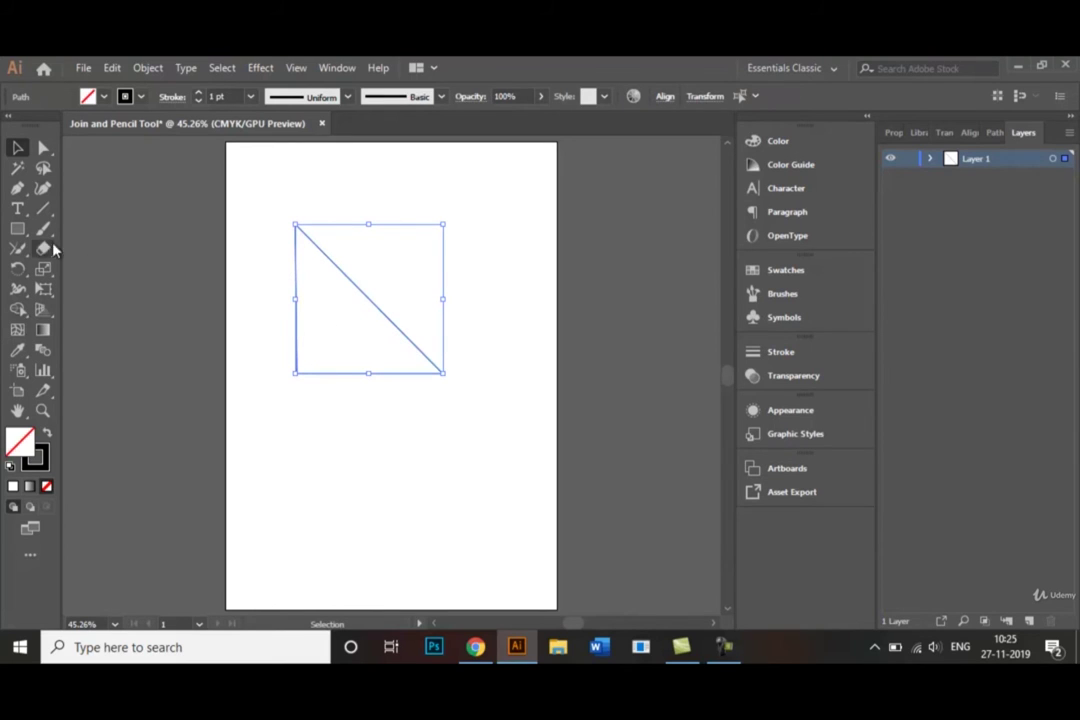
click(17, 248)
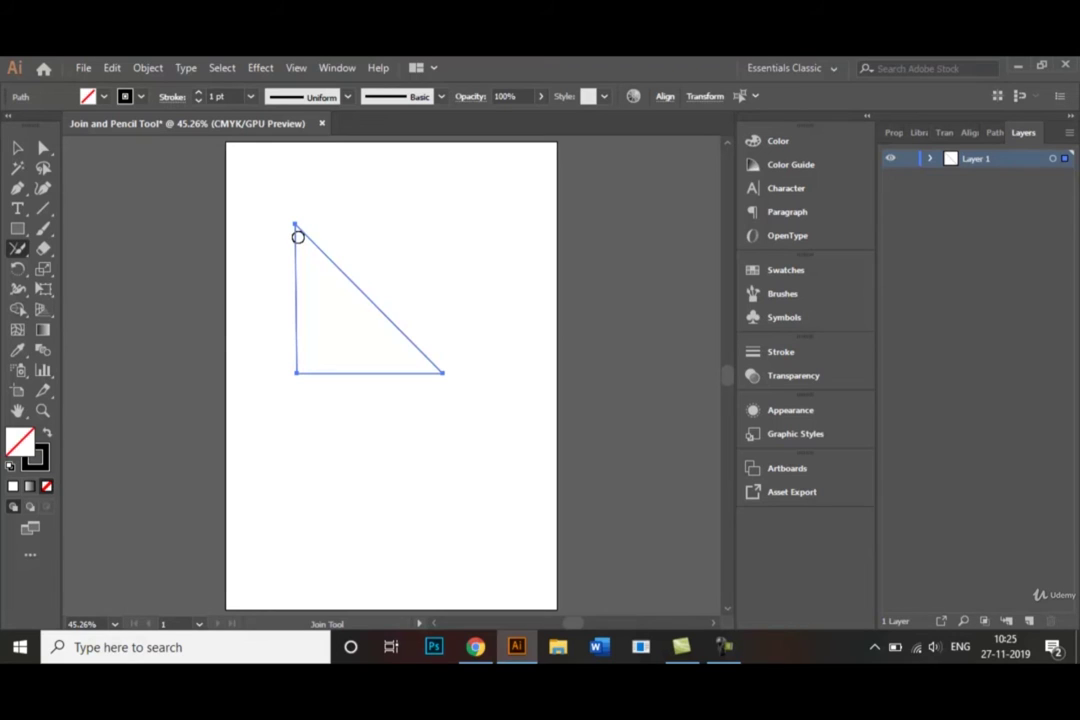
drag(300, 236, 293, 210)
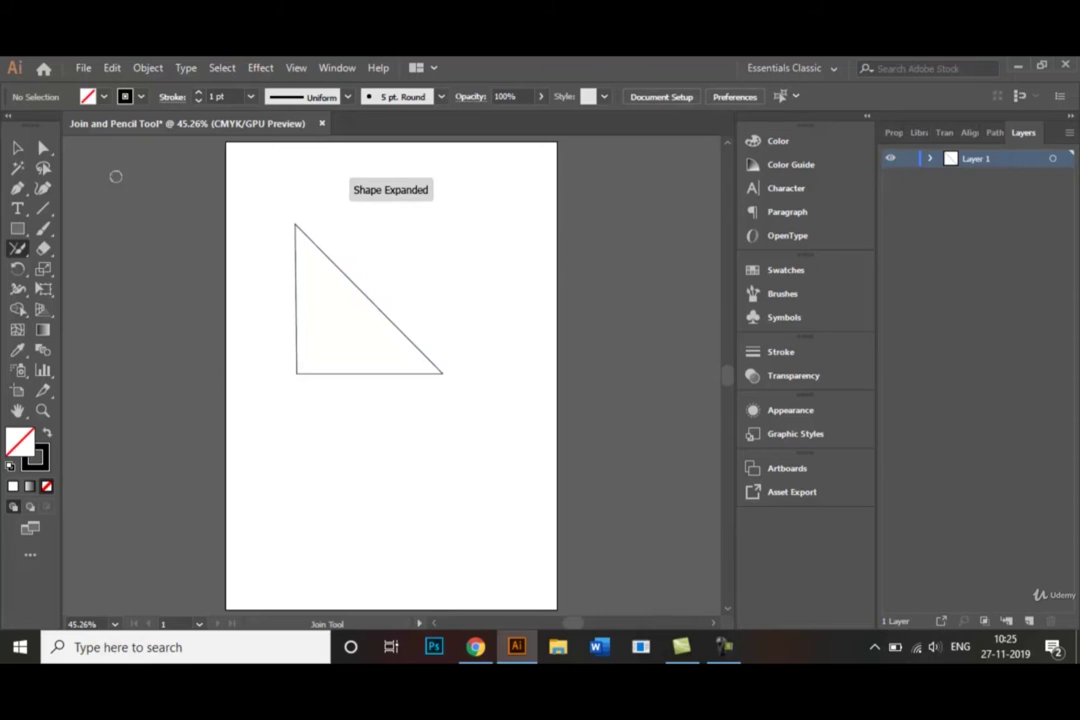
Step: Select the joined path, close it at the triangle's lower-right corner with the Join tool, and deselect it
click(17, 147)
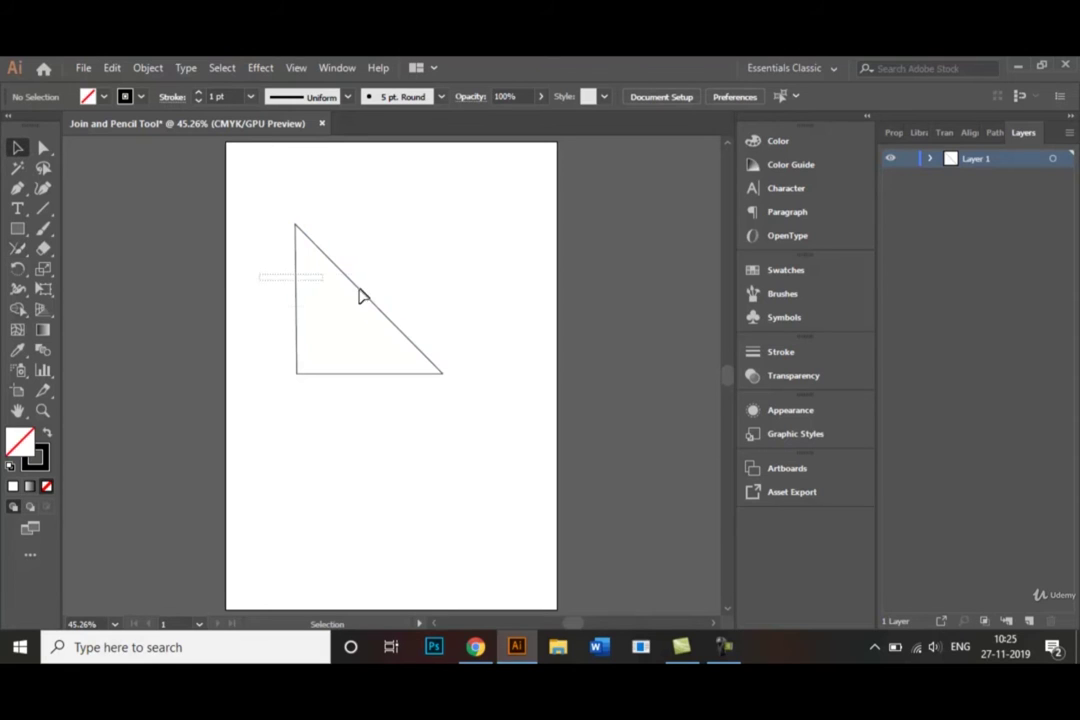
click(362, 293)
click(18, 249)
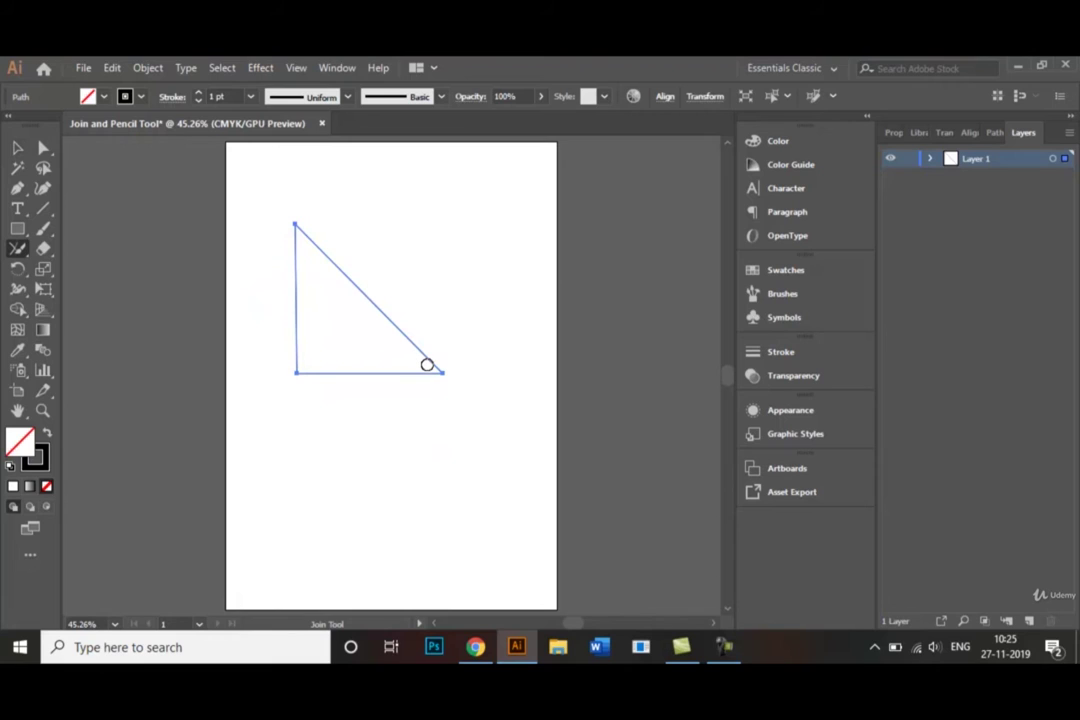
drag(427, 365, 452, 380)
click(18, 145)
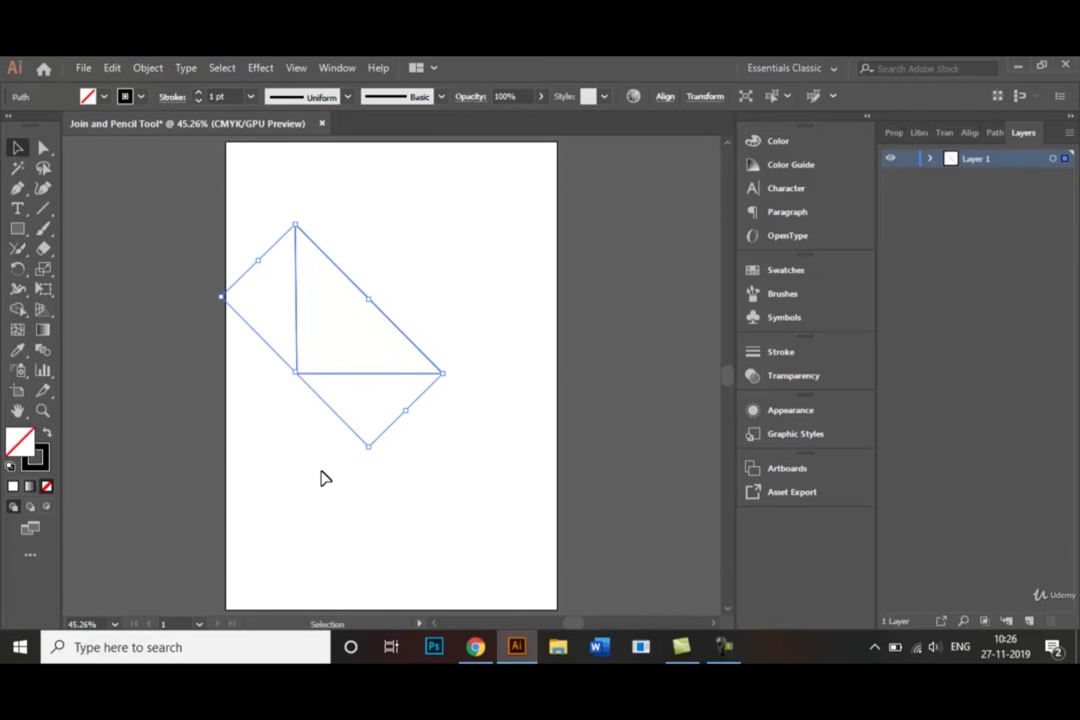
click(386, 289)
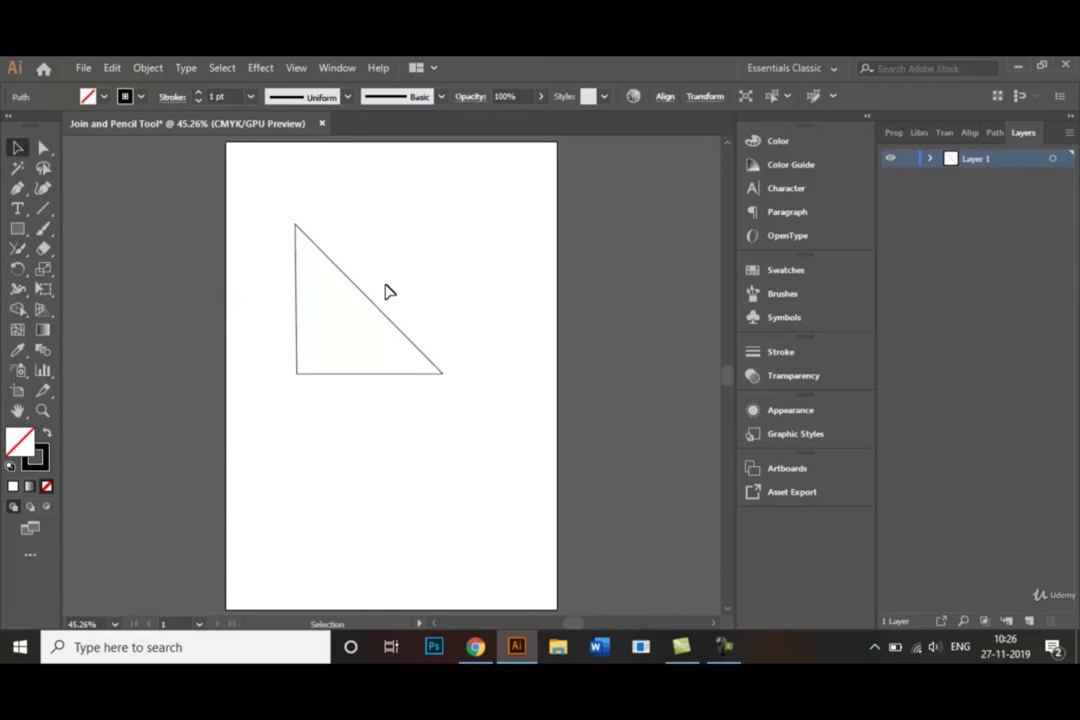
click(360, 373)
click(434, 449)
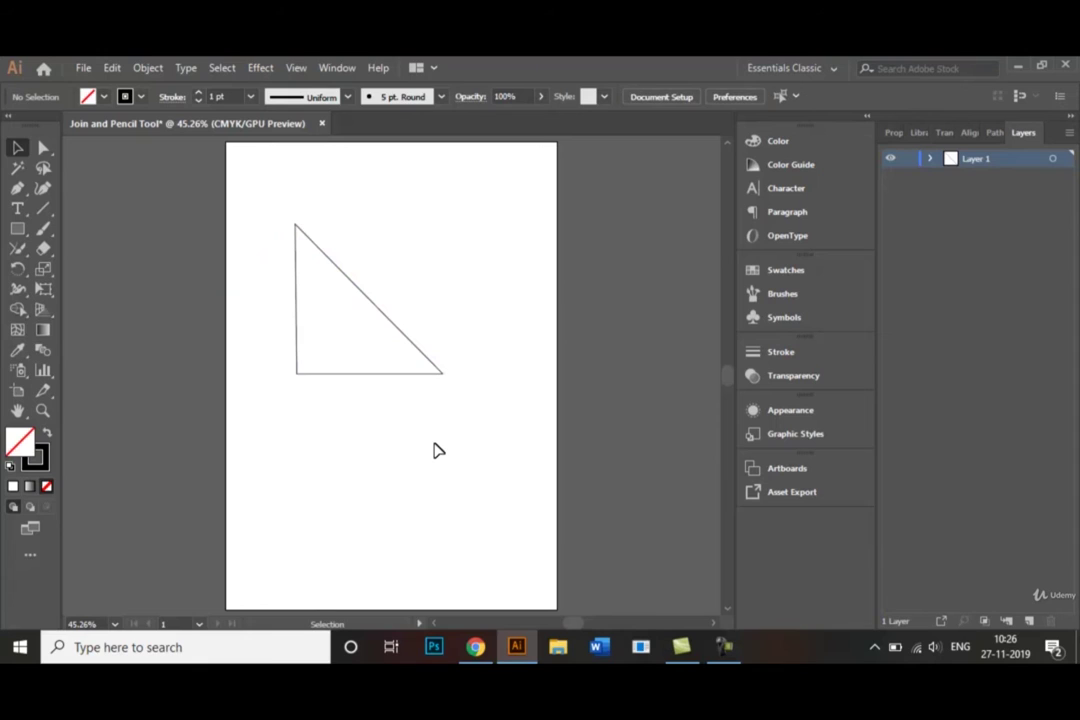
Step: Fill the closed triangle with CMYK Red and deselect it
drag(260, 211, 374, 299)
click(103, 96)
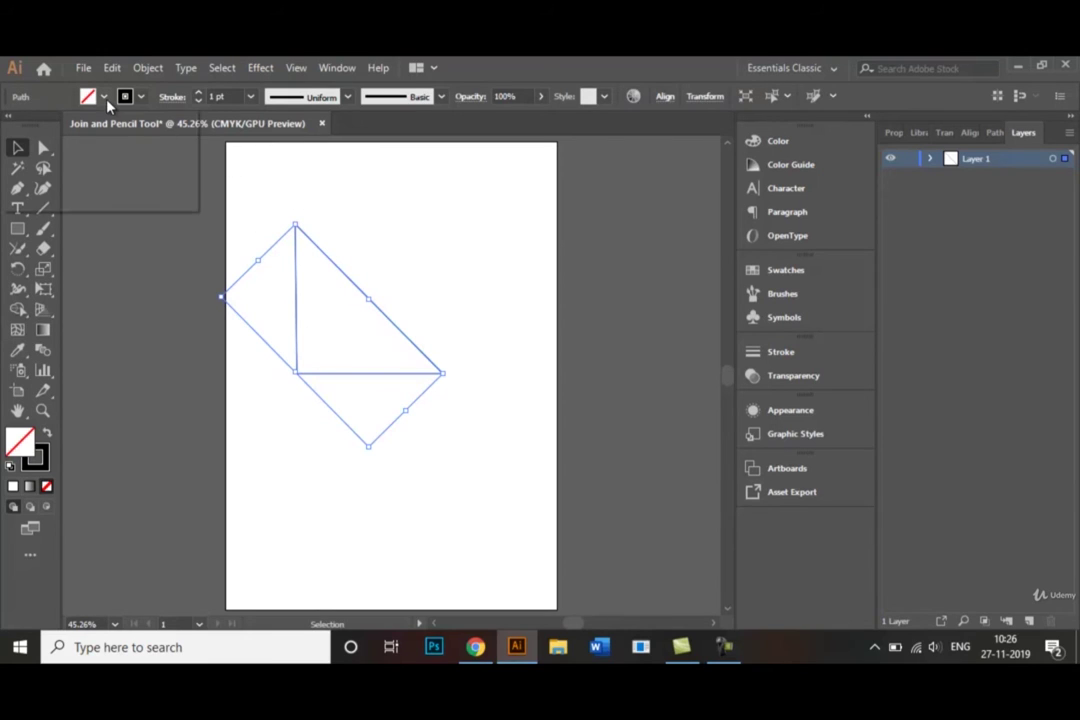
click(58, 126)
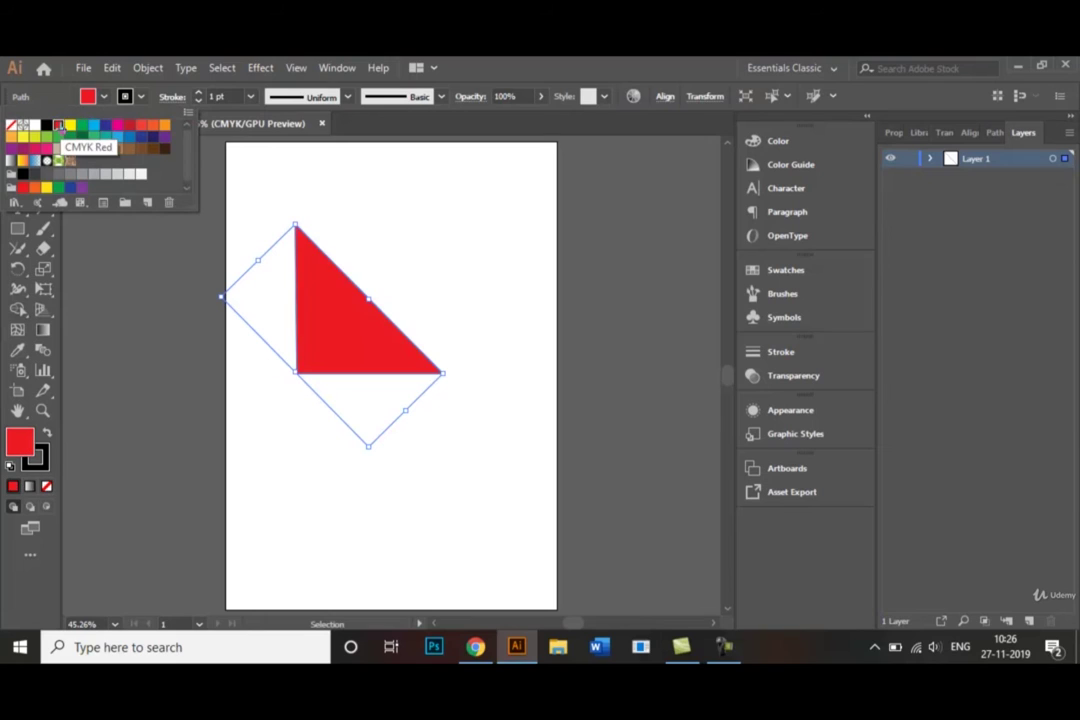
click(500, 272)
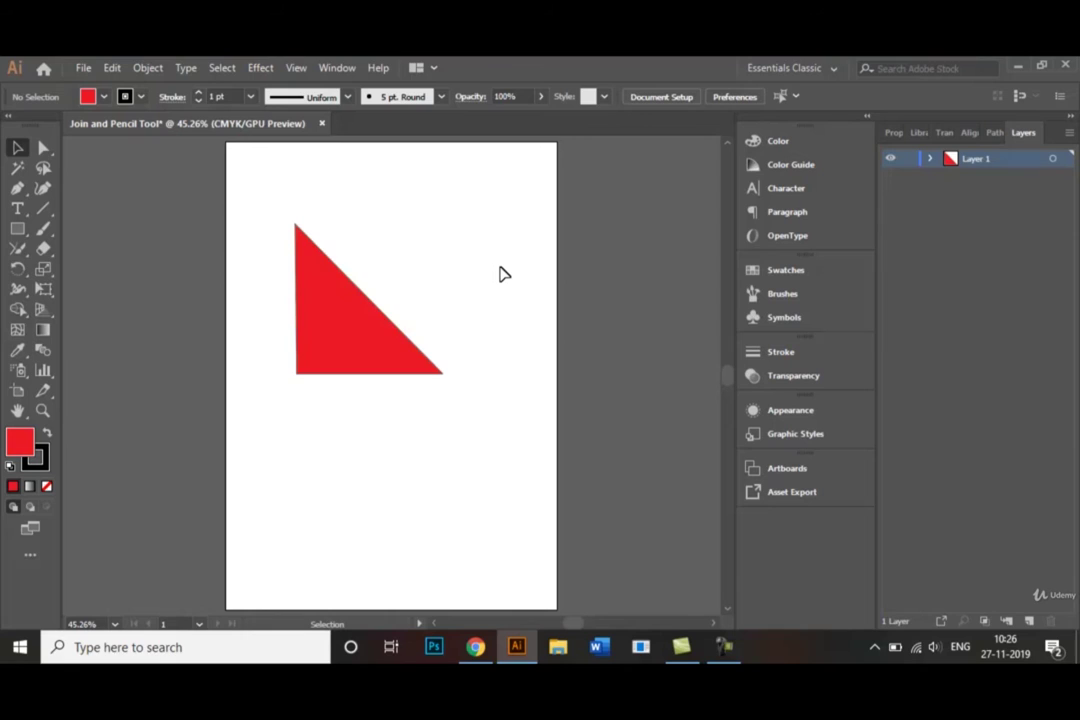
Step: Draw a closed, wavy freeform shape below the red triangle with the Pencil tool and deselect it
click(17, 250)
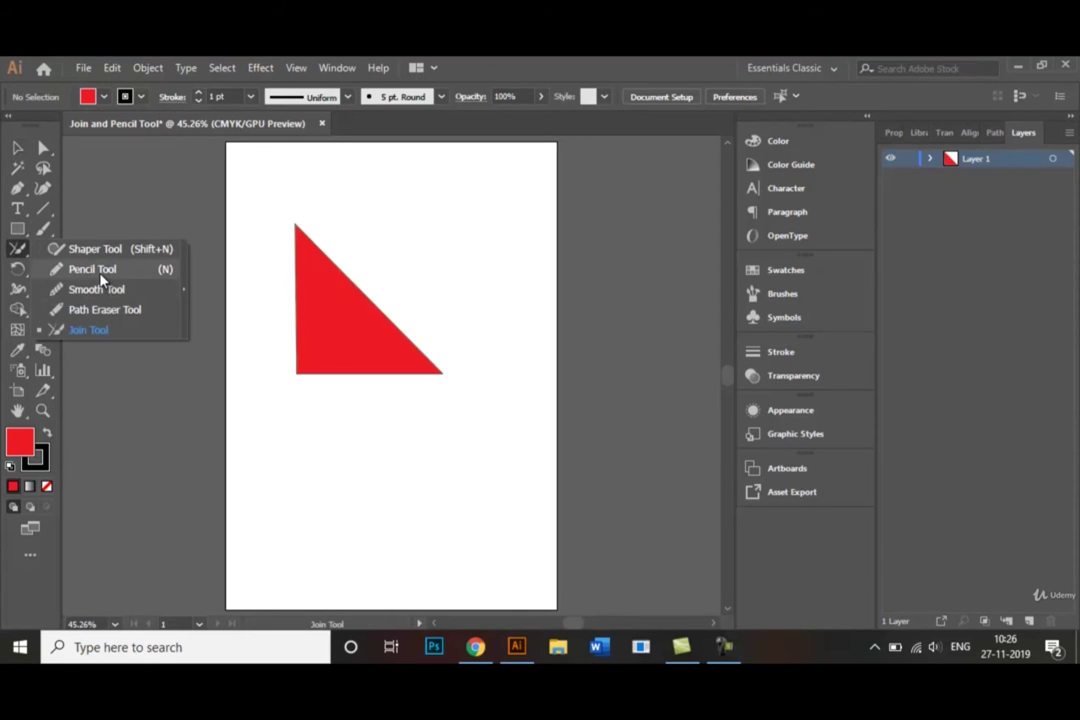
click(92, 269)
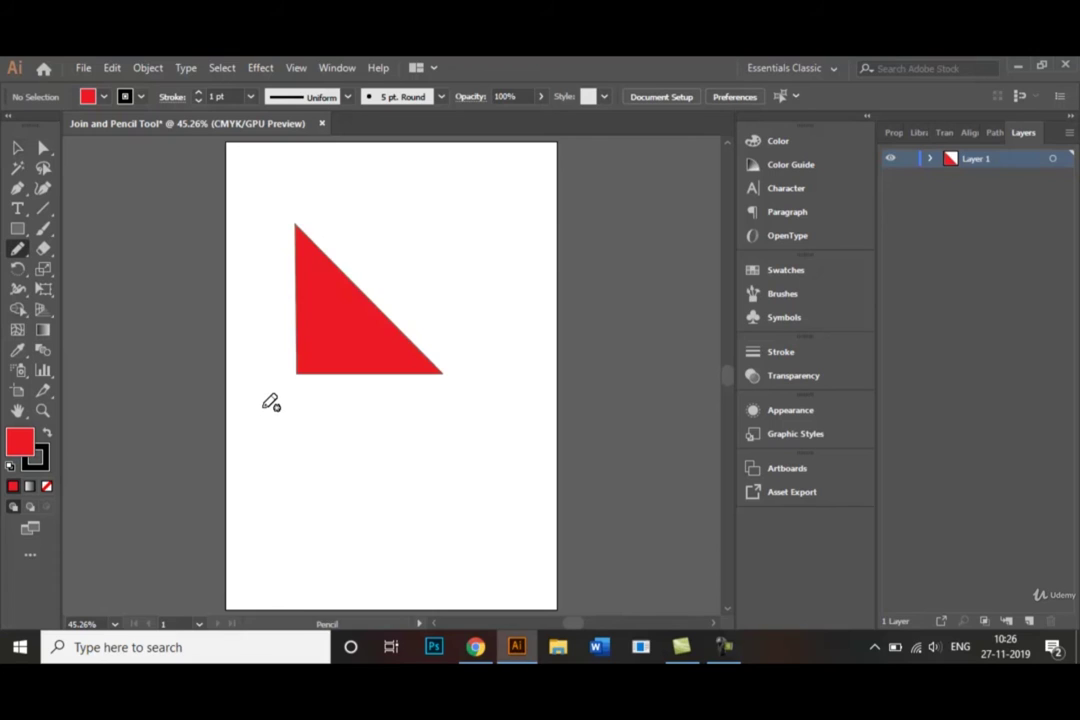
mouse_move(264, 408)
mouse_down()
mouse_move(279, 454)
mouse_move(302, 423)
mouse_move(322, 421)
mouse_move(324, 476)
mouse_move(344, 486)
mouse_move(363, 475)
mouse_move(372, 435)
mouse_move(392, 426)
mouse_move(415, 453)
mouse_move(454, 453)
mouse_move(469, 445)
mouse_move(470, 388)
mouse_move(498, 383)
mouse_move(509, 400)
mouse_move(475, 495)
mouse_move(434, 481)
mouse_move(404, 449)
mouse_move(398, 536)
mouse_move(373, 543)
mouse_move(342, 511)
mouse_move(326, 563)
mouse_move(306, 544)
mouse_move(320, 482)
mouse_move(307, 492)
mouse_move(303, 529)
mouse_move(292, 537)
mouse_move(265, 524)
mouse_move(248, 491)
mouse_move(272, 406)
mouse_up()
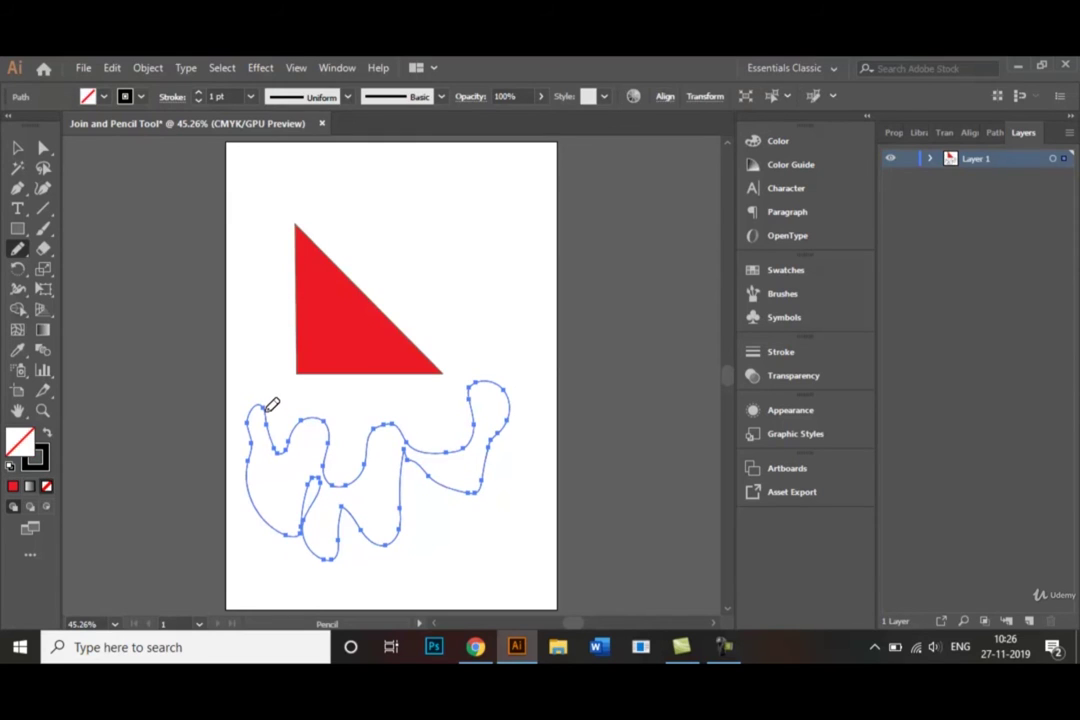
click(22, 149)
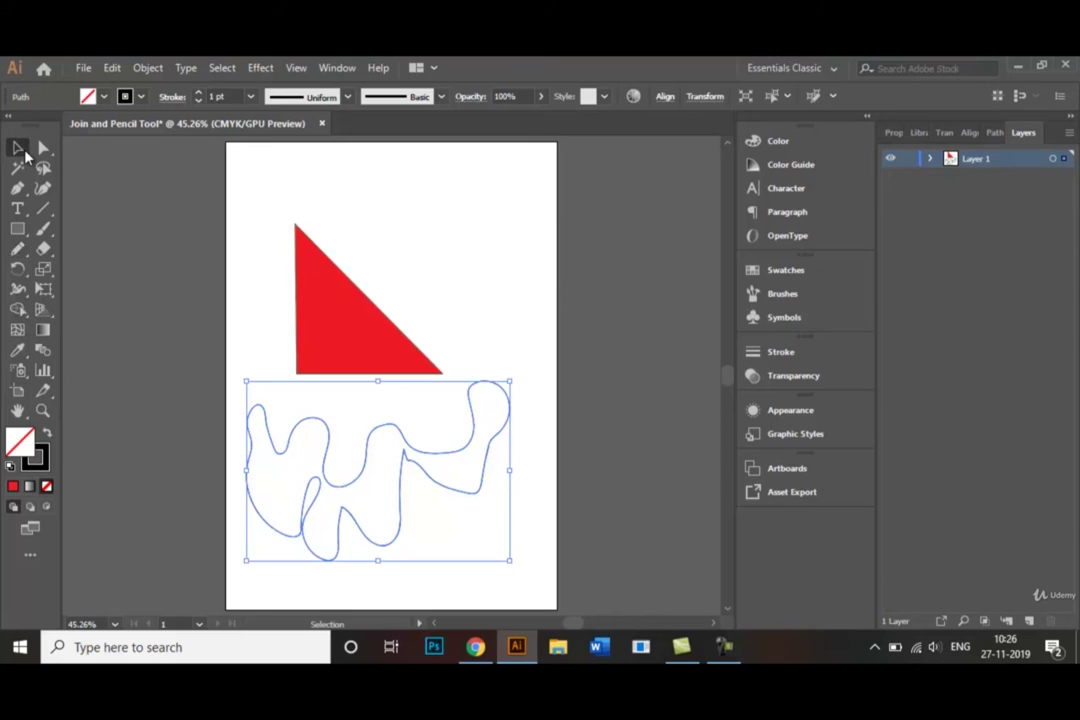
click(420, 260)
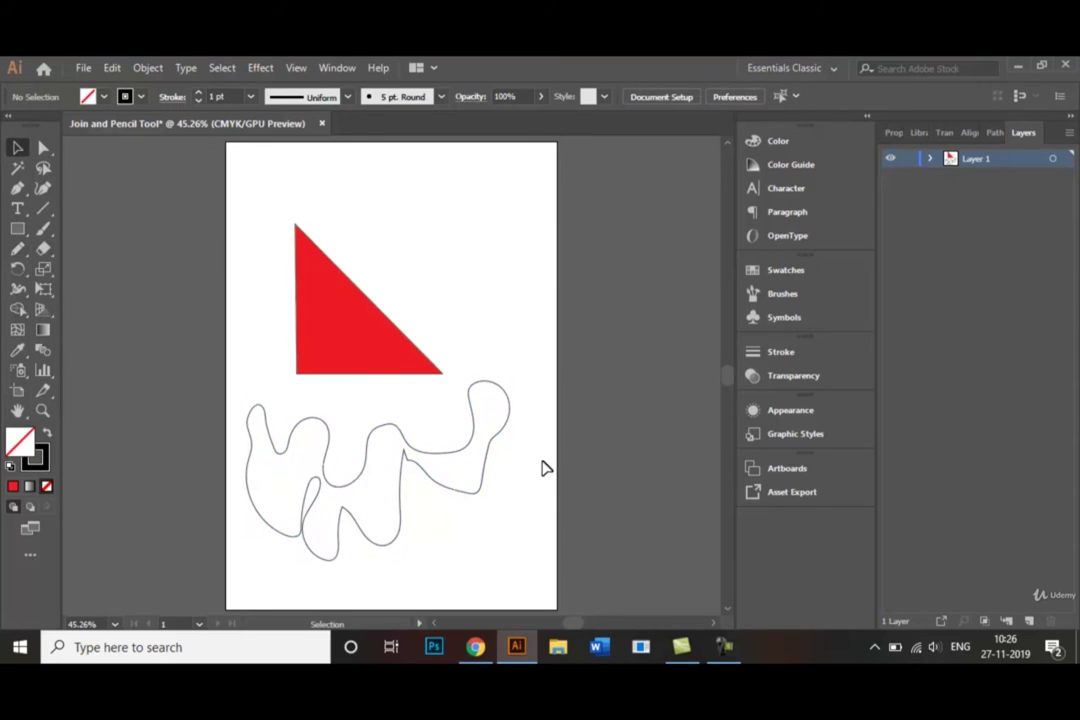
Step: Select the wavy shape and round the sharp inner corner right of its centre to about 0.18 cm with Direct Selection
click(429, 479)
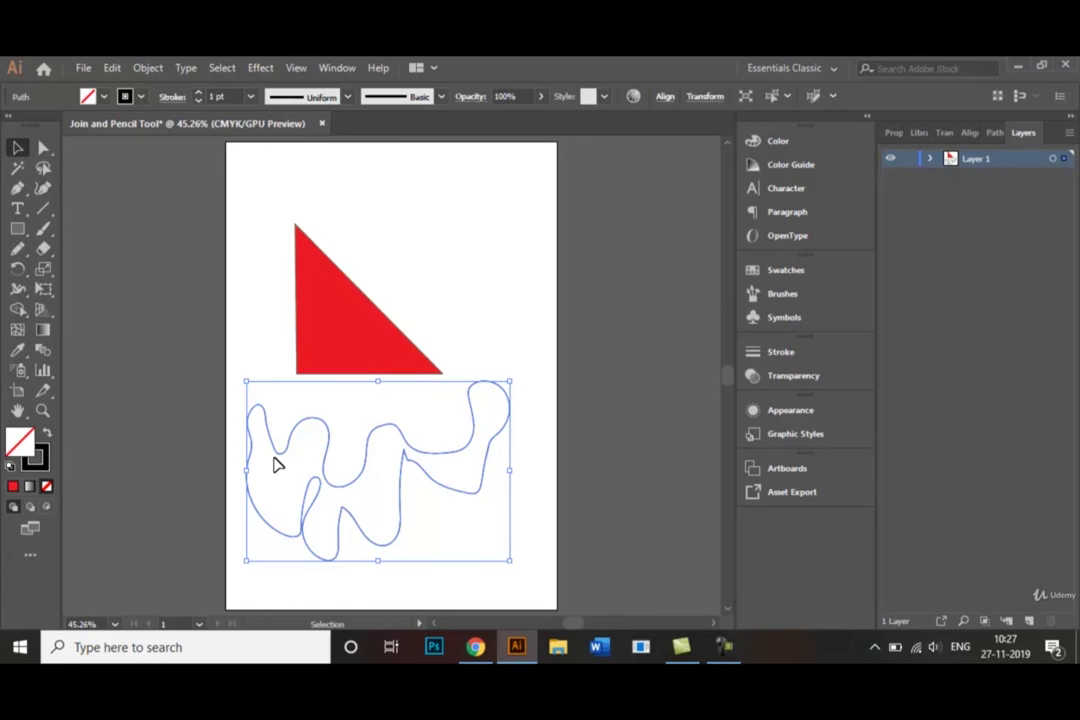
click(45, 150)
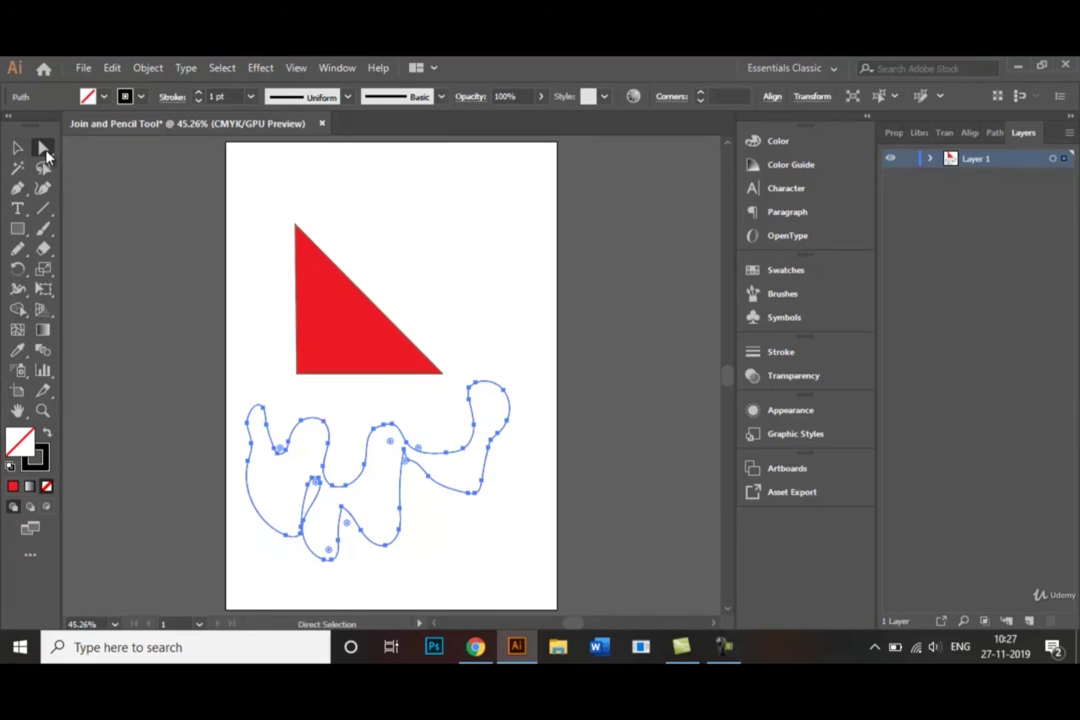
click(407, 470)
mouse_move(407, 470)
mouse_down()
mouse_move(422, 470)
mouse_move(410, 477)
mouse_up()
click(404, 452)
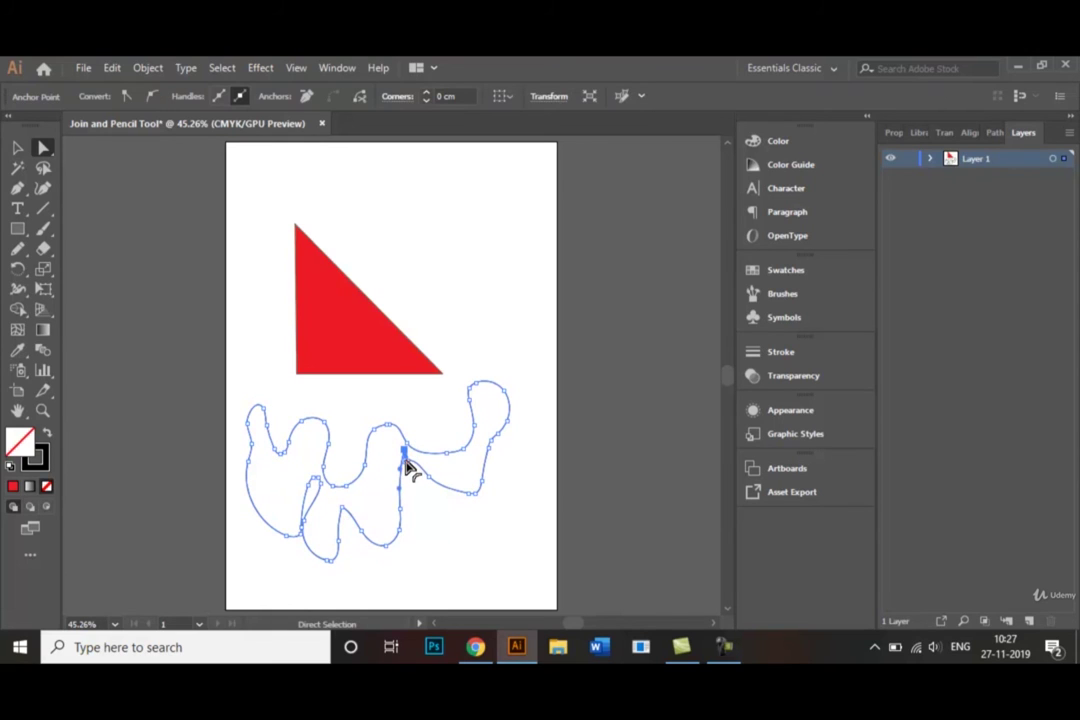
drag(406, 462, 409, 476)
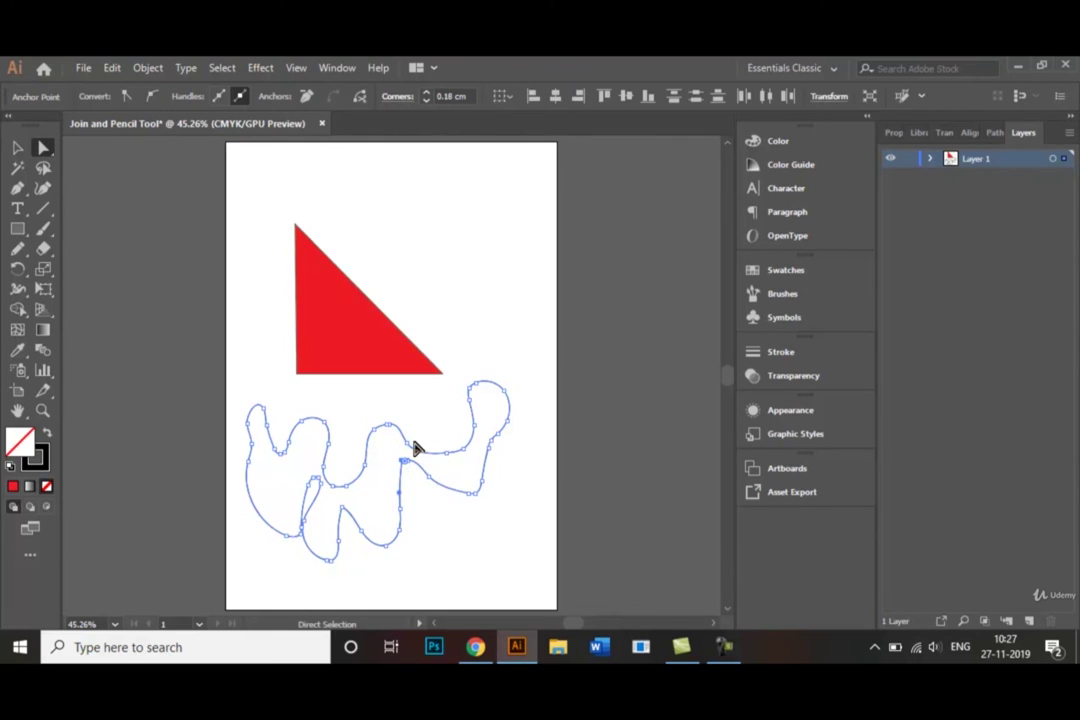
Step: Raise the anchor above the rounded corner to about X 11.95 cm, Y 17.45 cm, and pull the curve segment near the shape's middle into a small spike
click(409, 450)
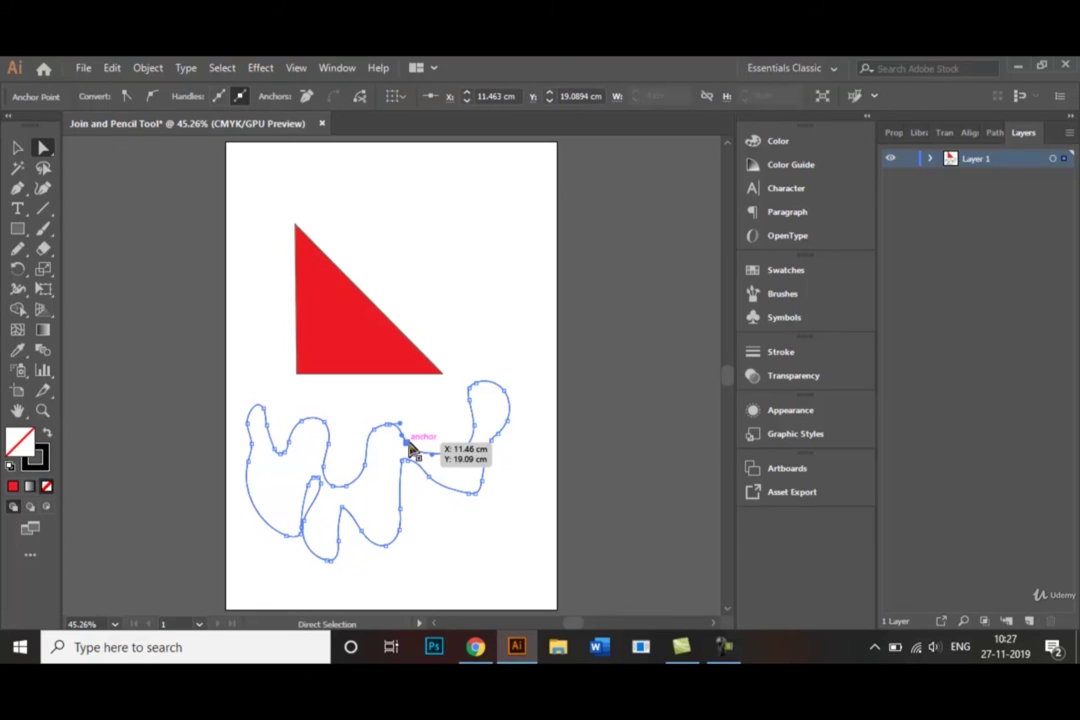
drag(410, 448, 413, 420)
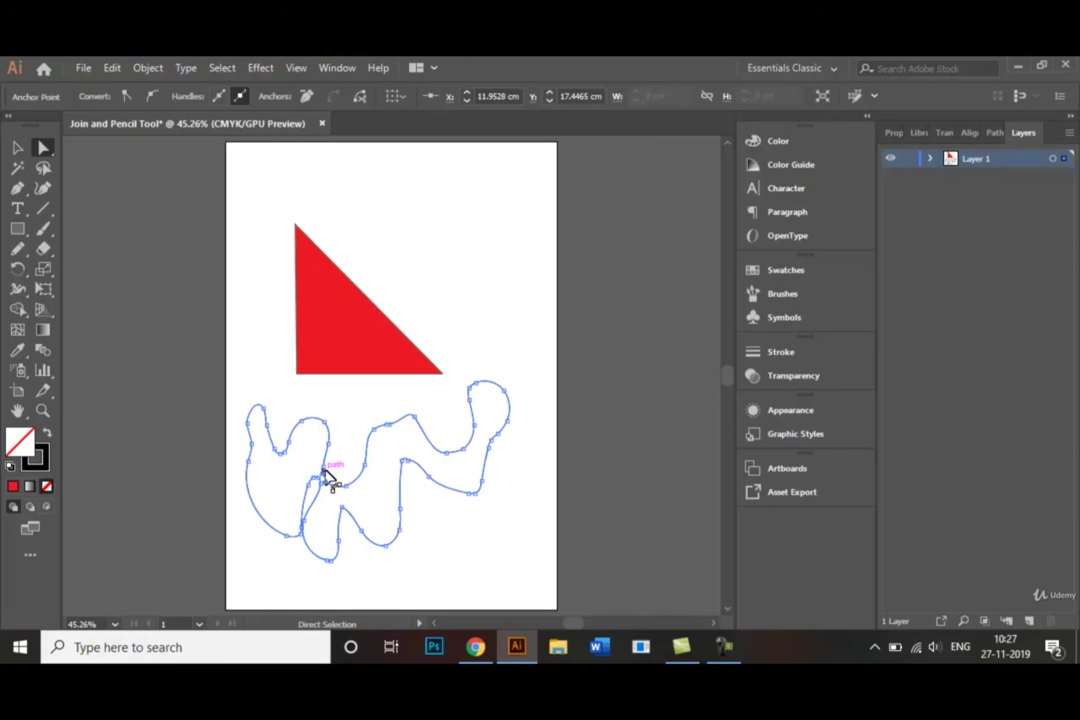
drag(328, 477, 345, 465)
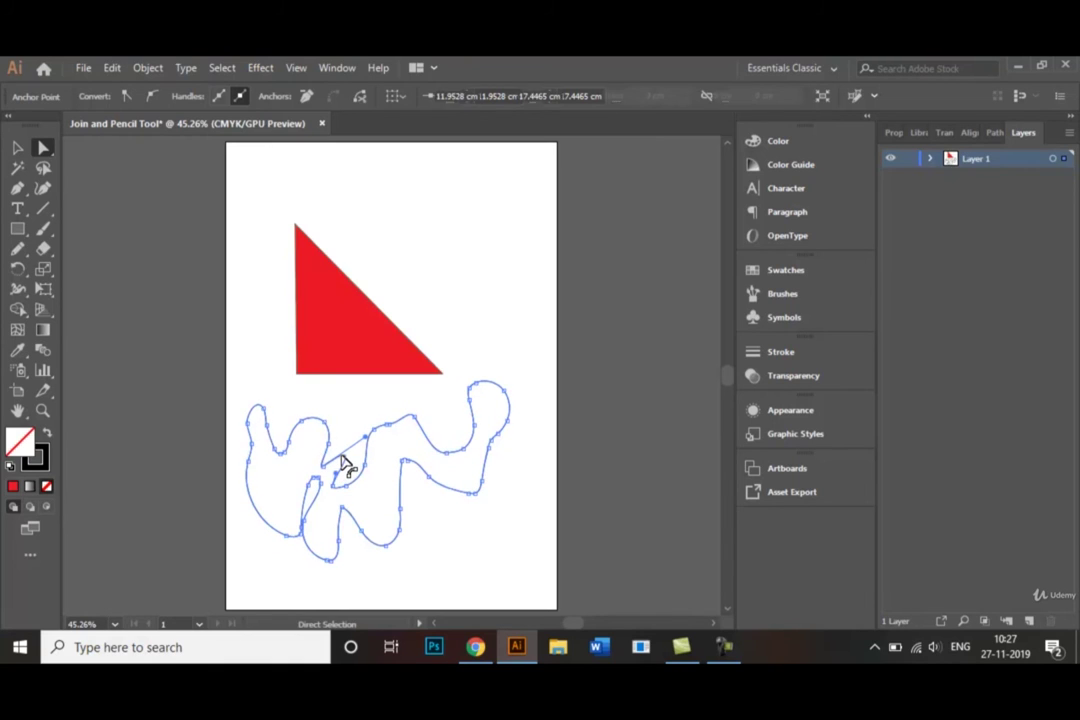
Step: Round the lower notch's corner to about 0.78 cm, raise the left hump's top anchor to about X 5.11 cm, Y 16.06 cm, and deselect
click(346, 516)
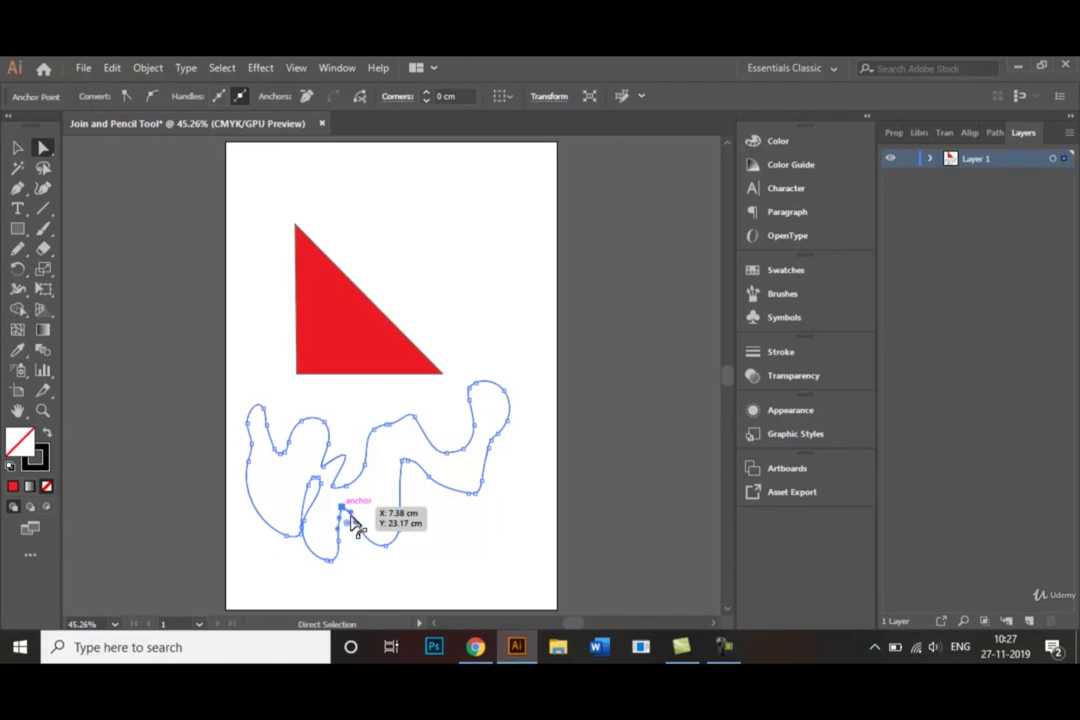
drag(348, 533, 362, 564)
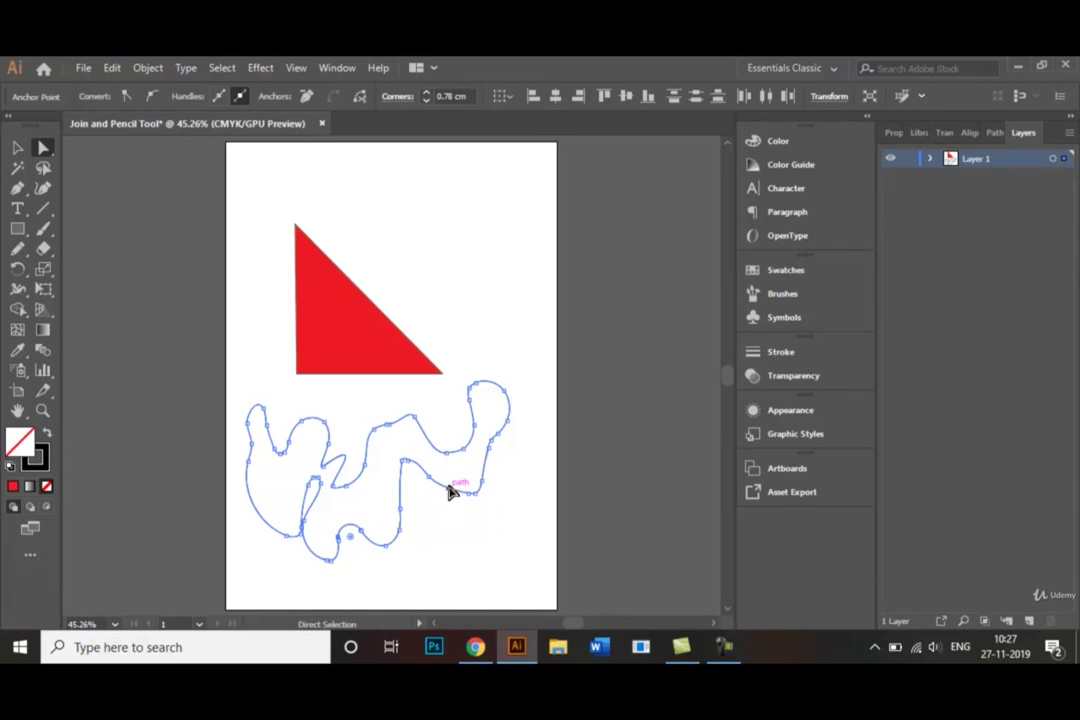
click(280, 451)
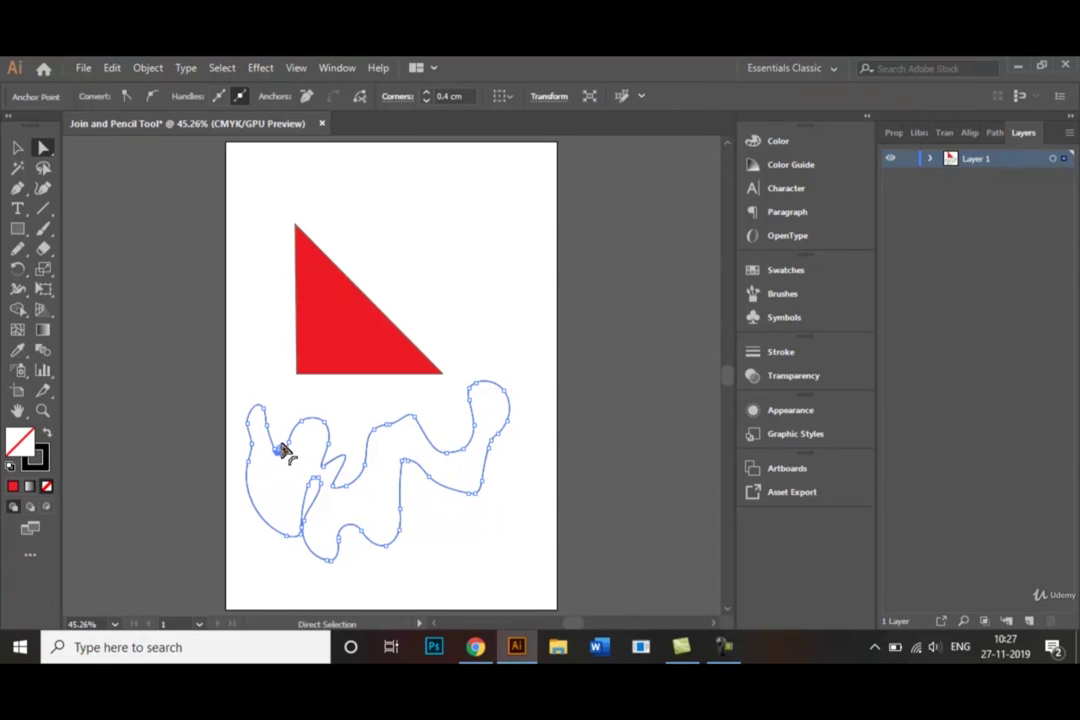
shift+click(307, 428)
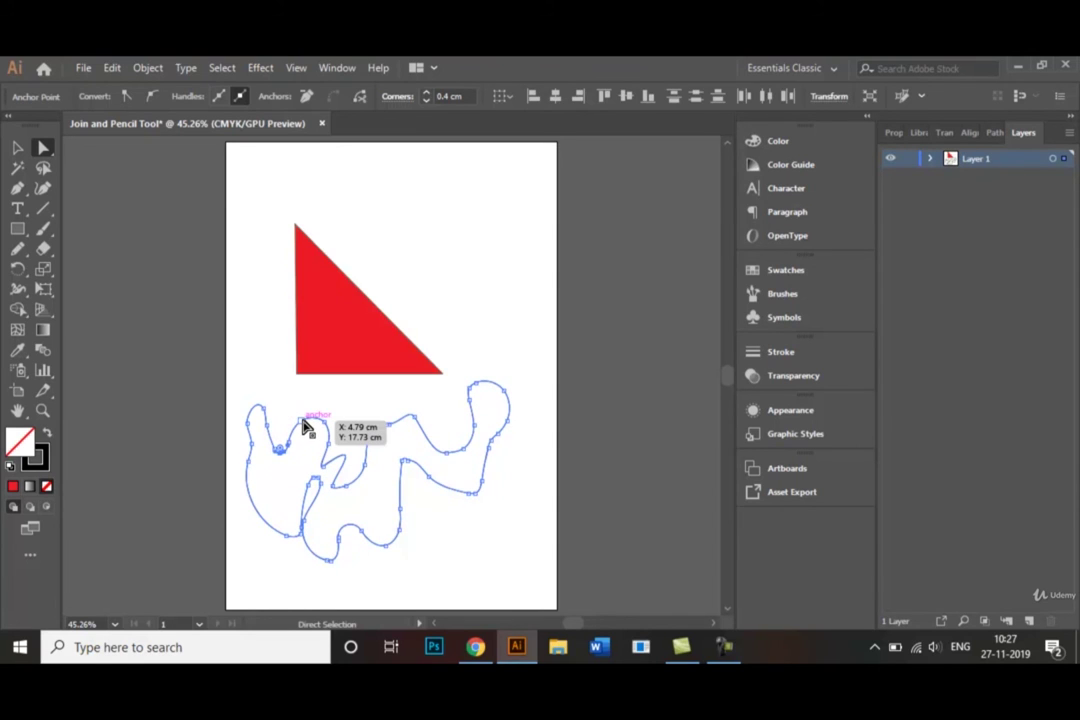
drag(307, 428, 309, 400)
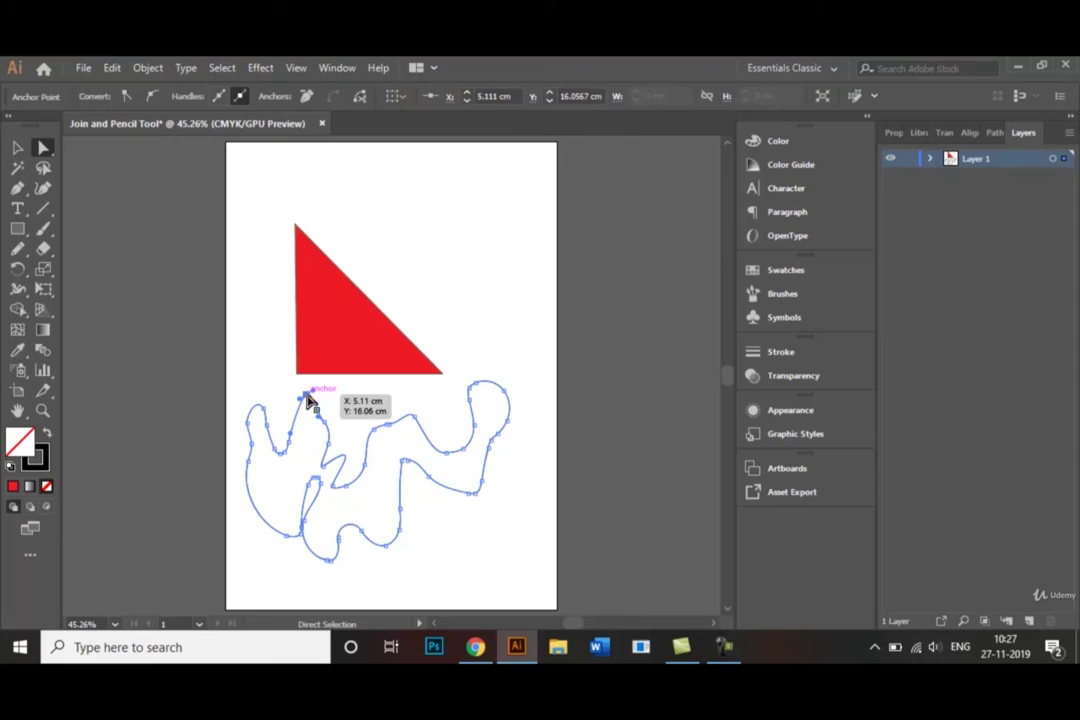
click(18, 148)
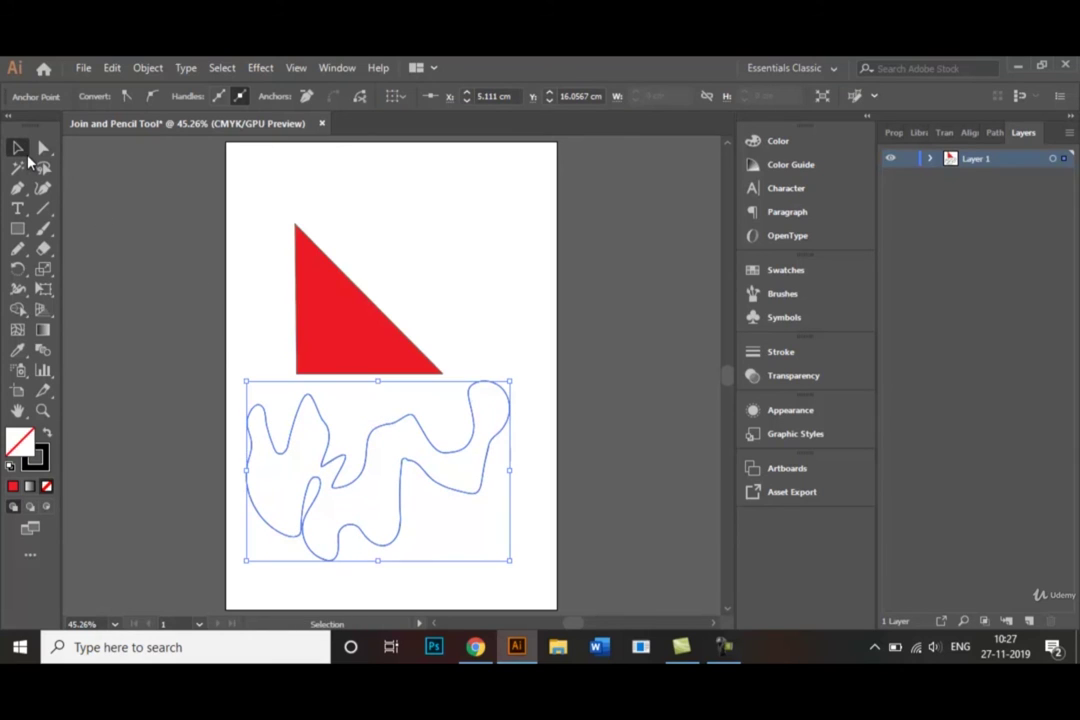
click(147, 329)
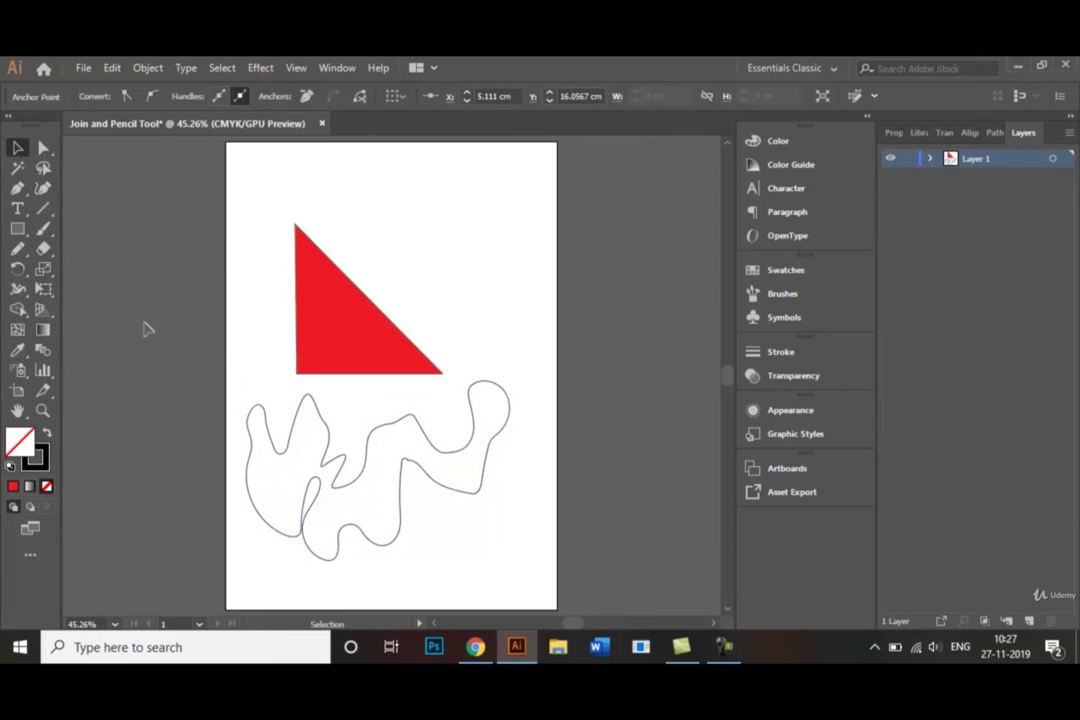
Step: Fill the wavy freeform shape with dark blue and deselect it
click(249, 479)
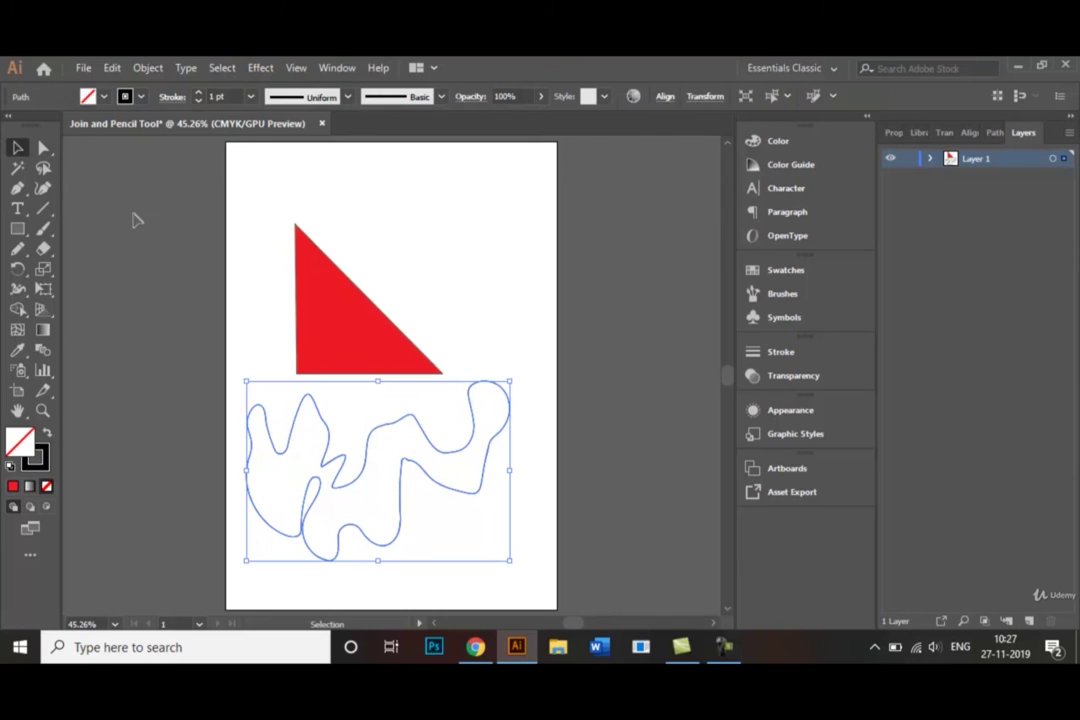
click(103, 97)
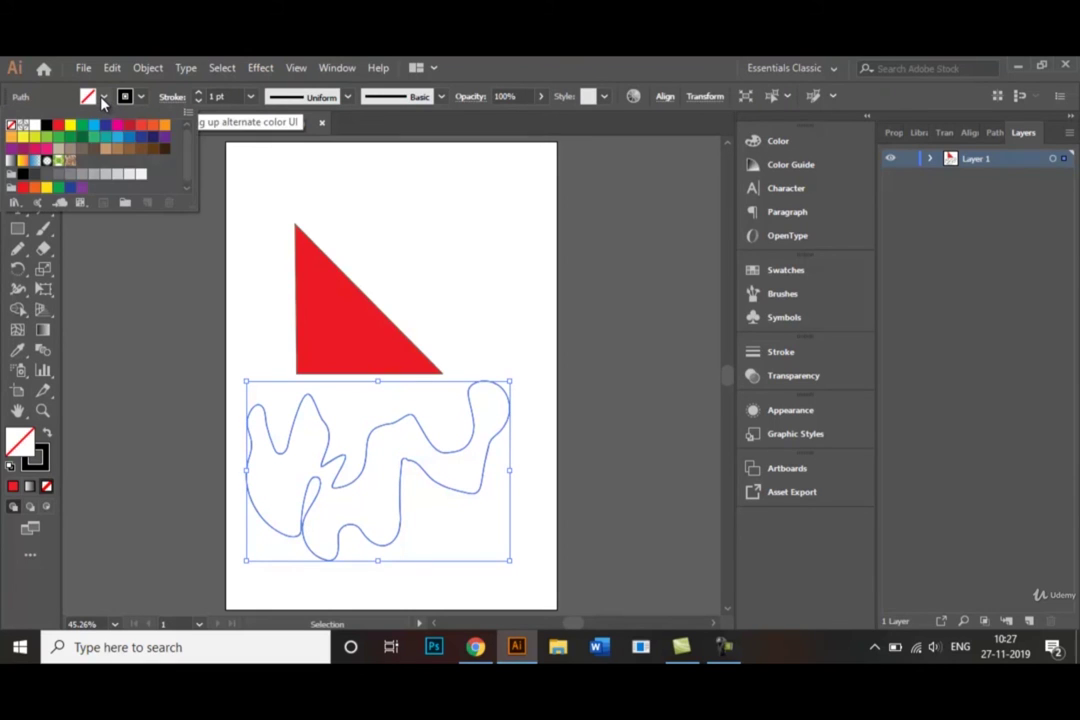
click(105, 125)
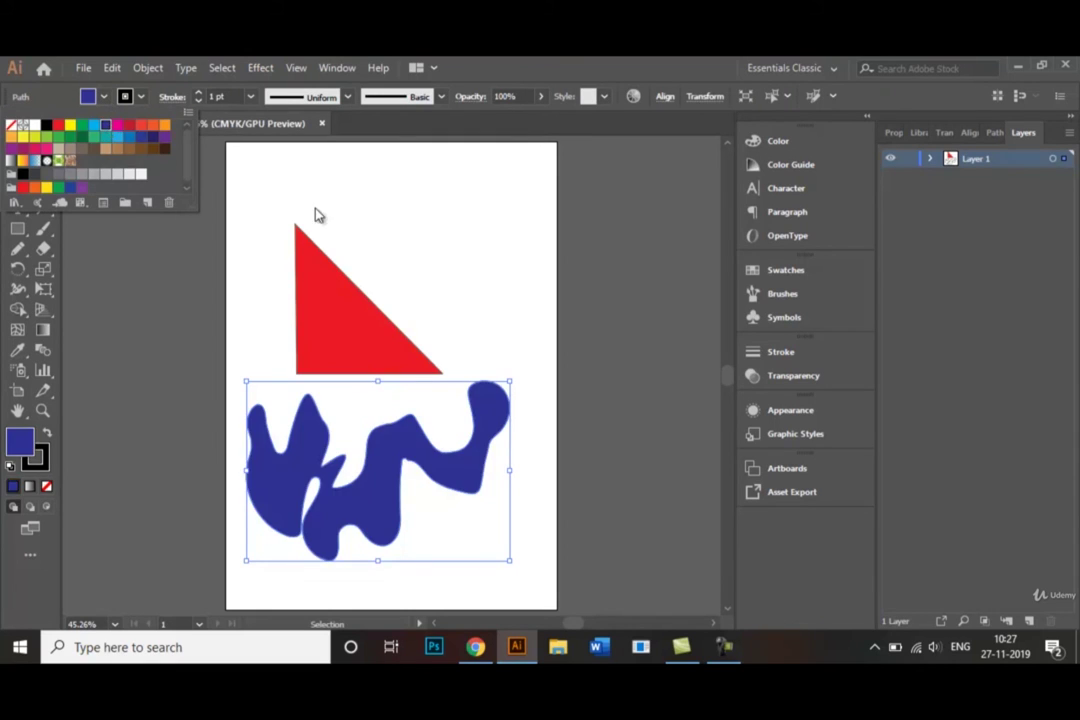
click(430, 280)
click(514, 280)
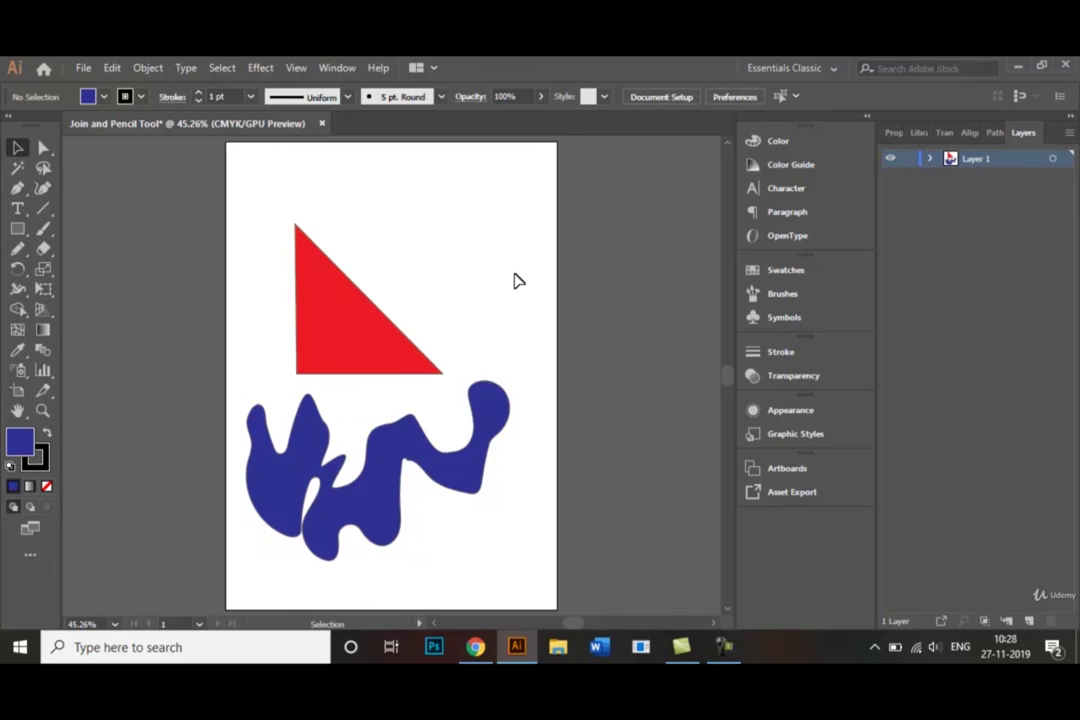
Step: Examine the file formats that Save As offers for the document, and cancel without saving
click(80, 68)
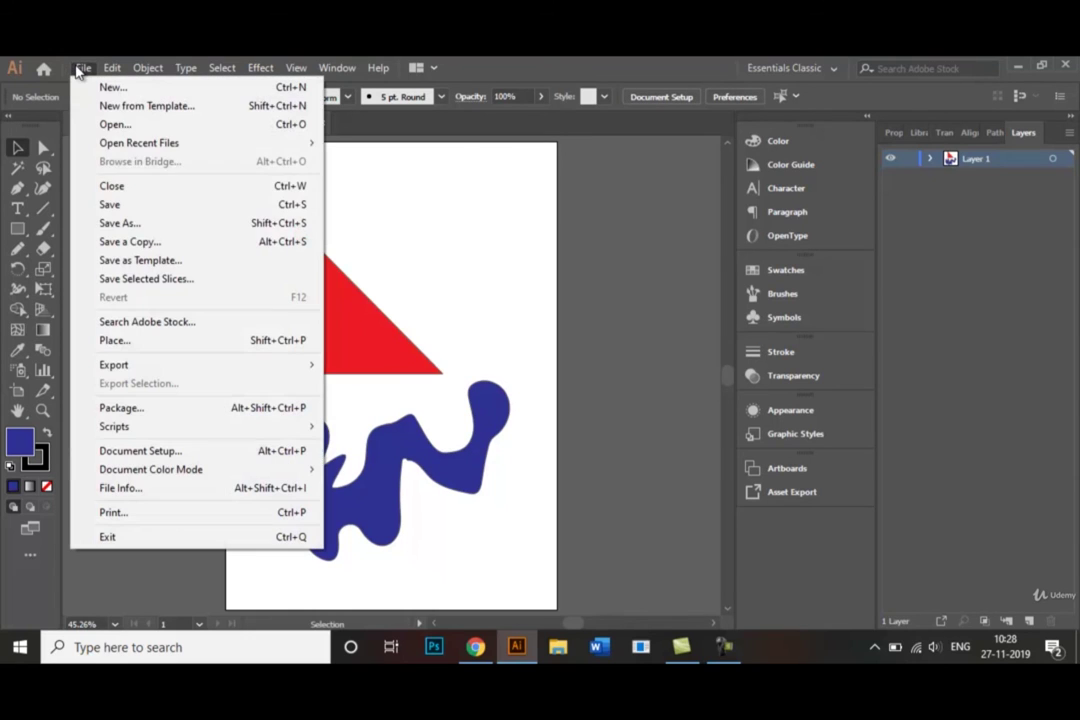
click(150, 226)
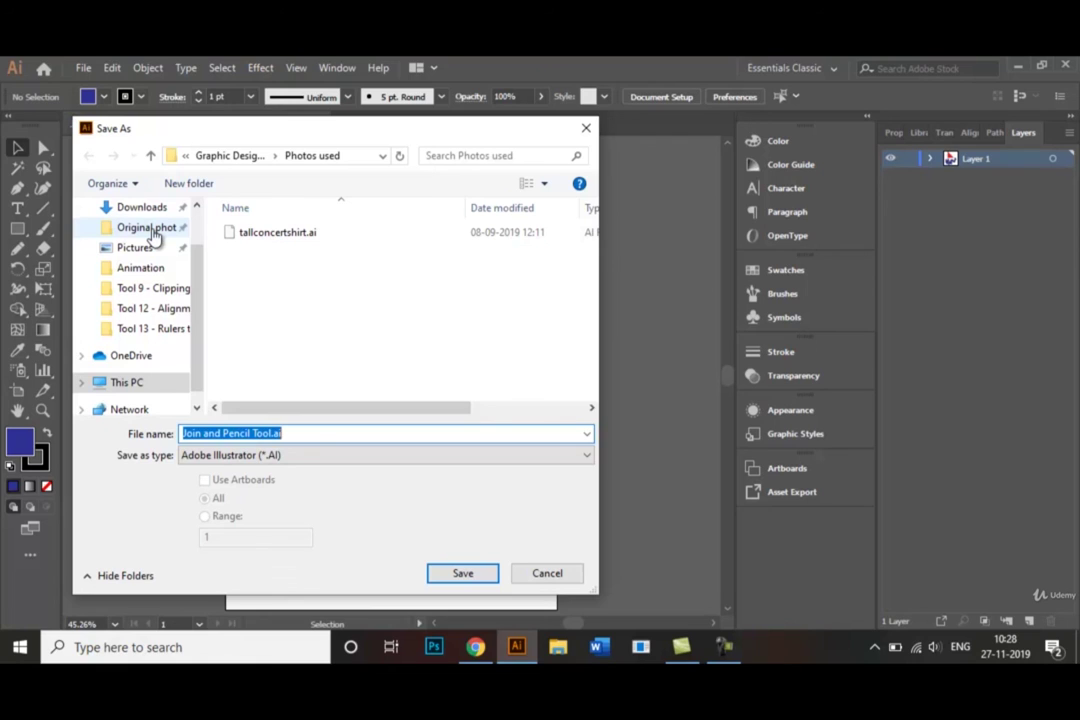
click(566, 461)
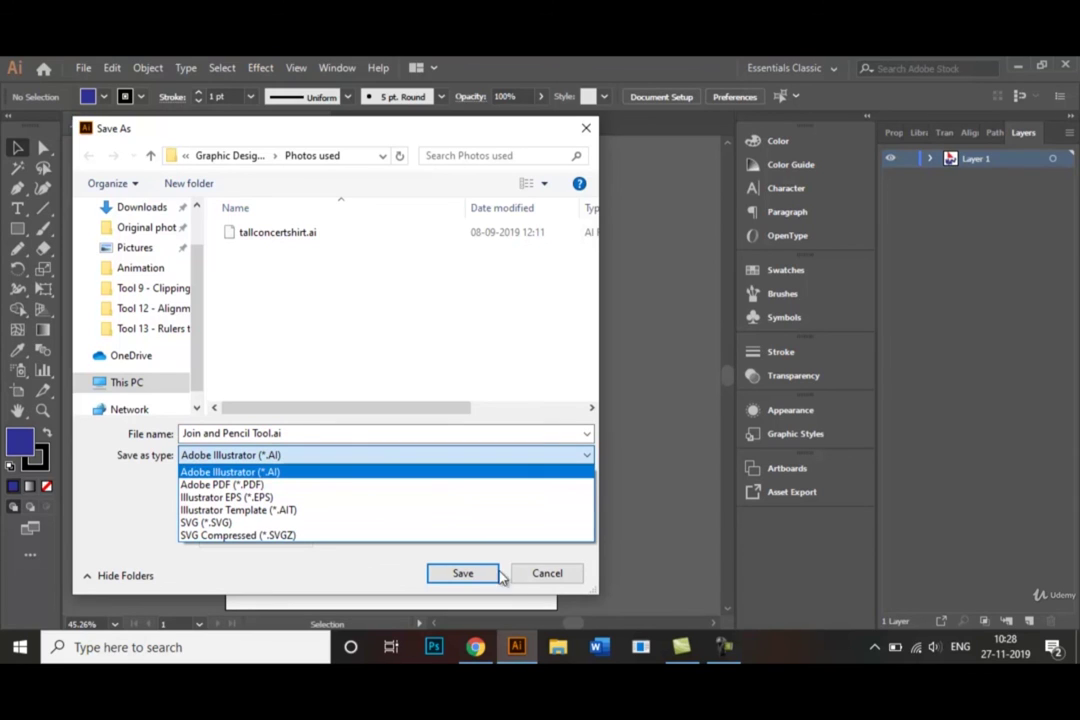
click(564, 578)
click(563, 576)
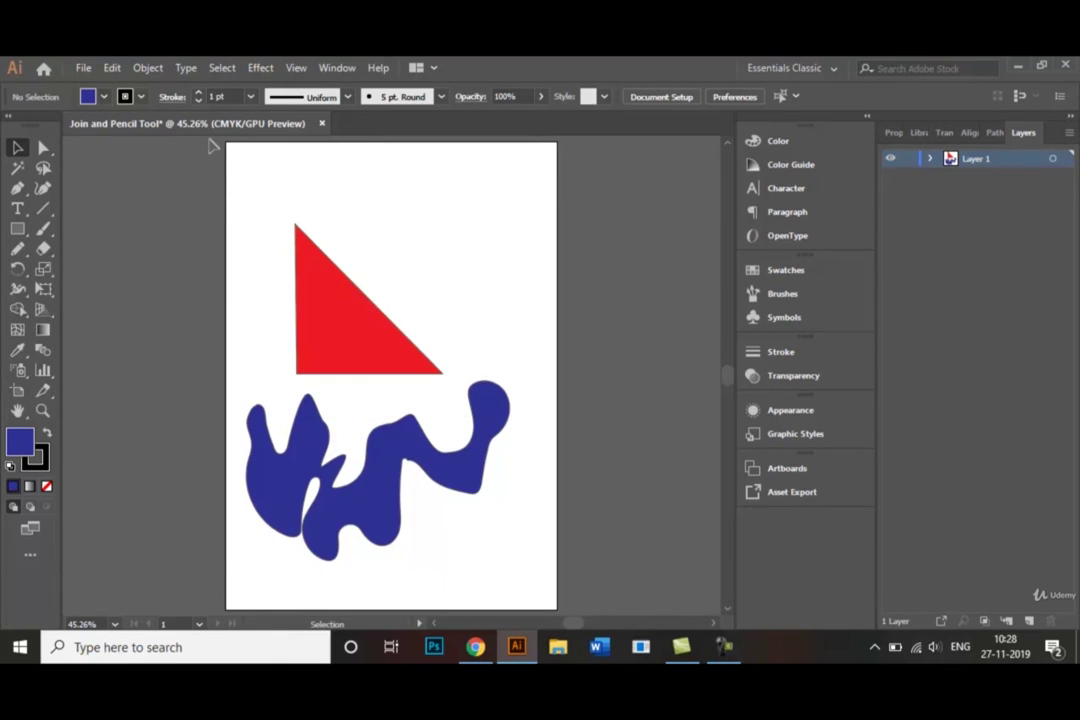
Step: Examine the Export As options for the artwork, and cancel without exporting
click(84, 68)
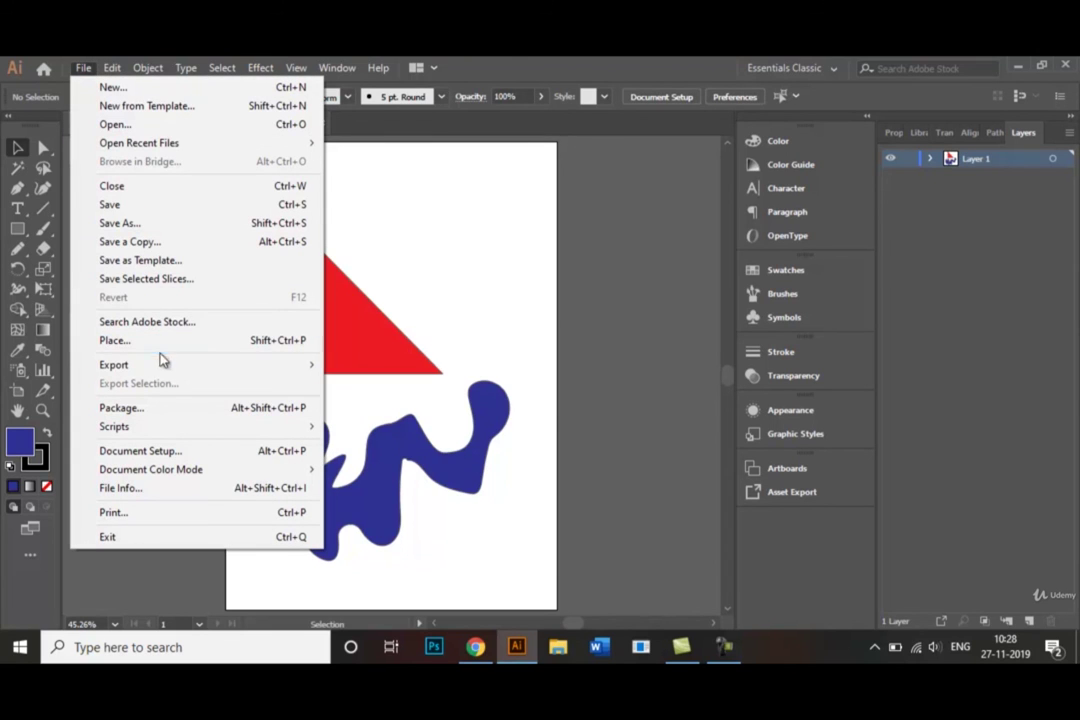
mouse_move(169, 366)
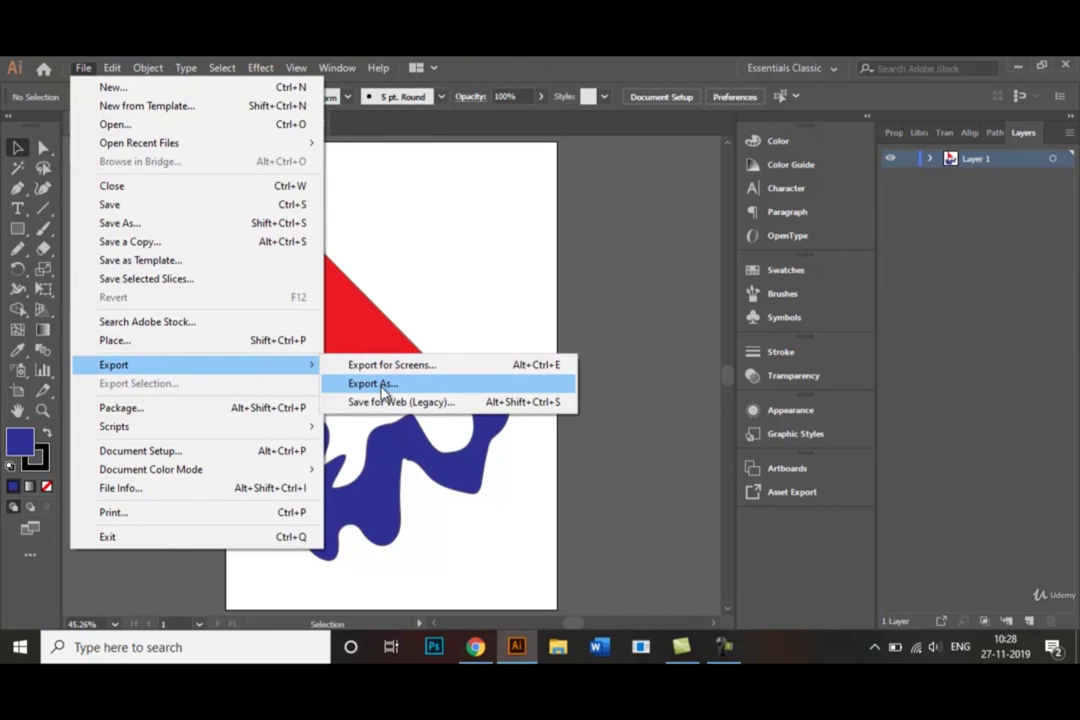
click(385, 385)
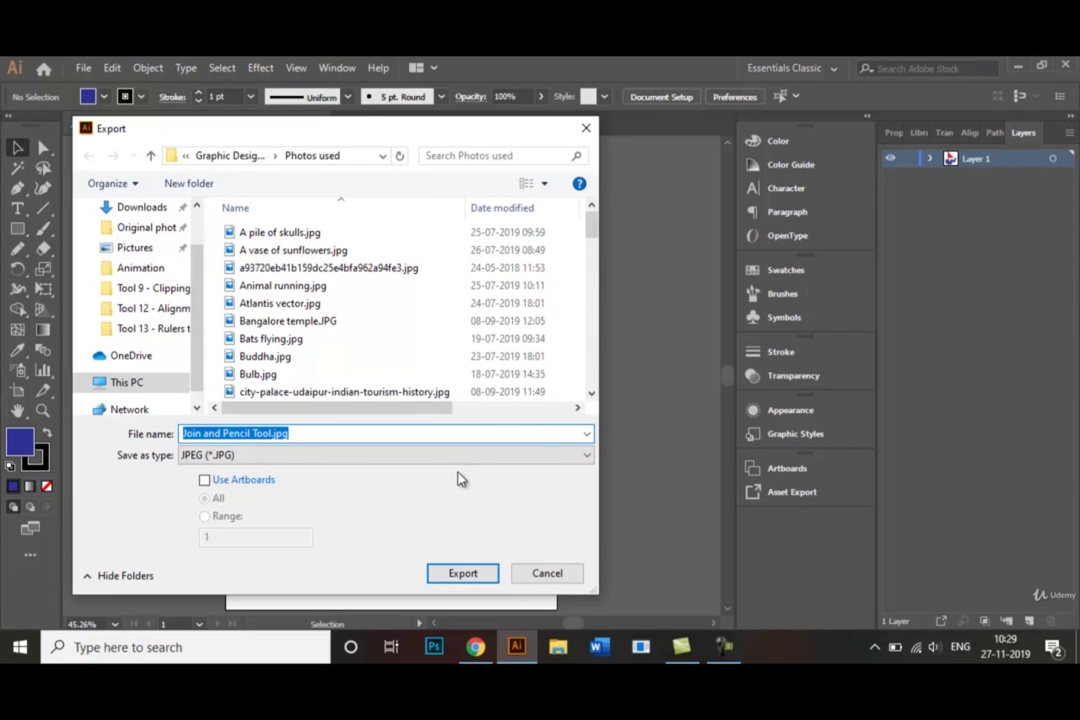
click(544, 572)
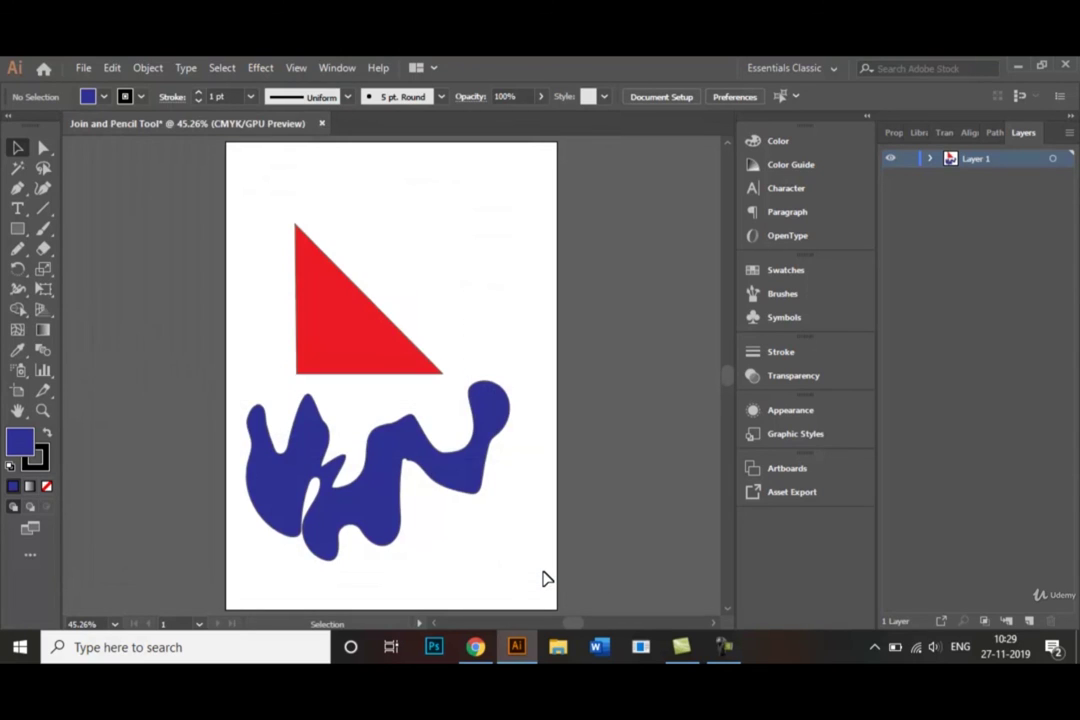